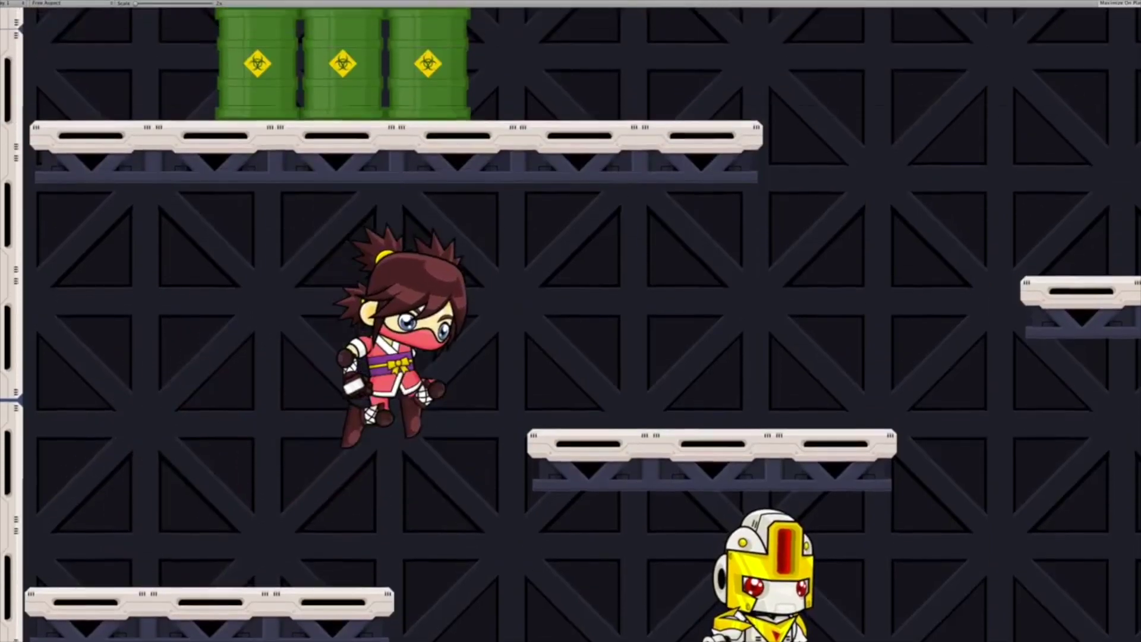
pyautogui.press('space')
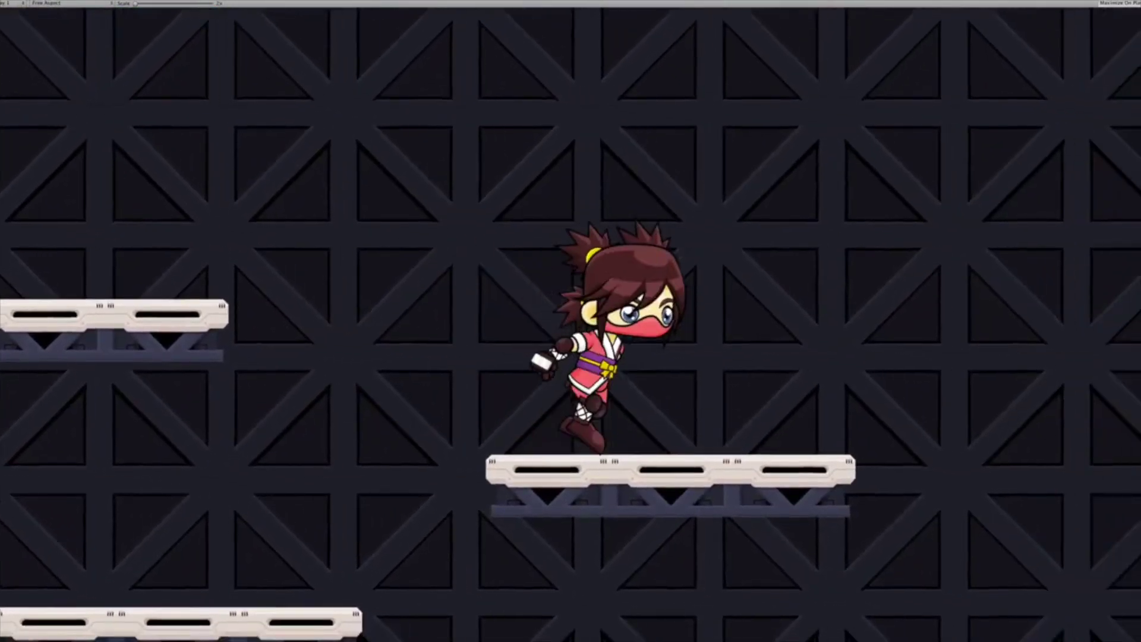
pyautogui.press('space')
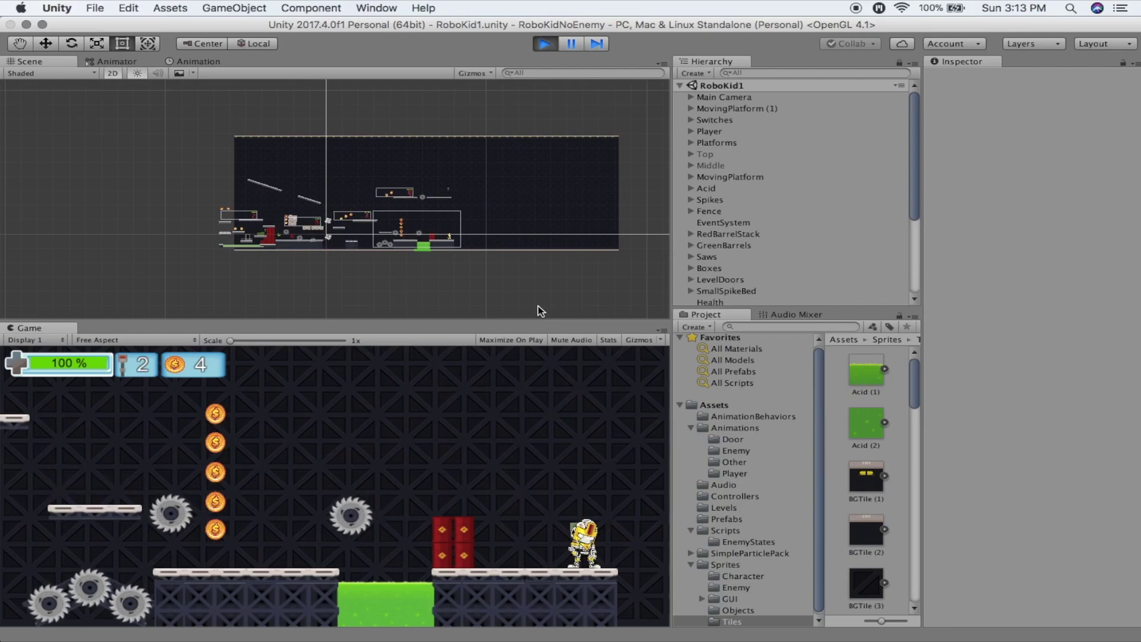
# In the running game, destroy the red barrels with the robot and move it into the green acid pool
pyautogui.press('Left')
pyautogui.press('Left')
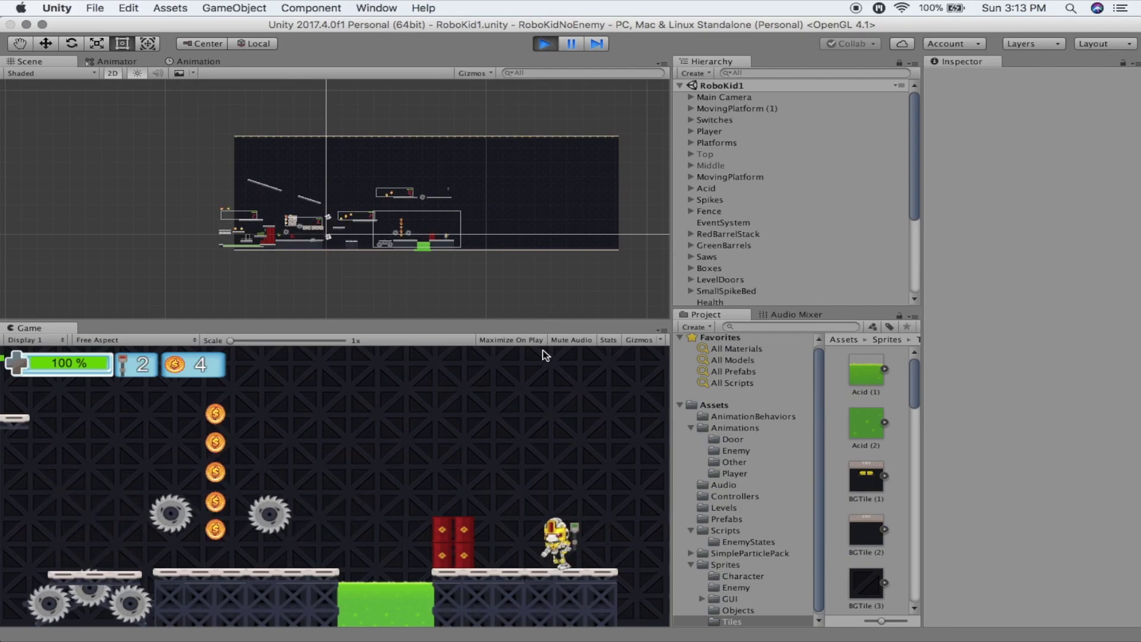
pyautogui.press('space')
pyautogui.press('space')
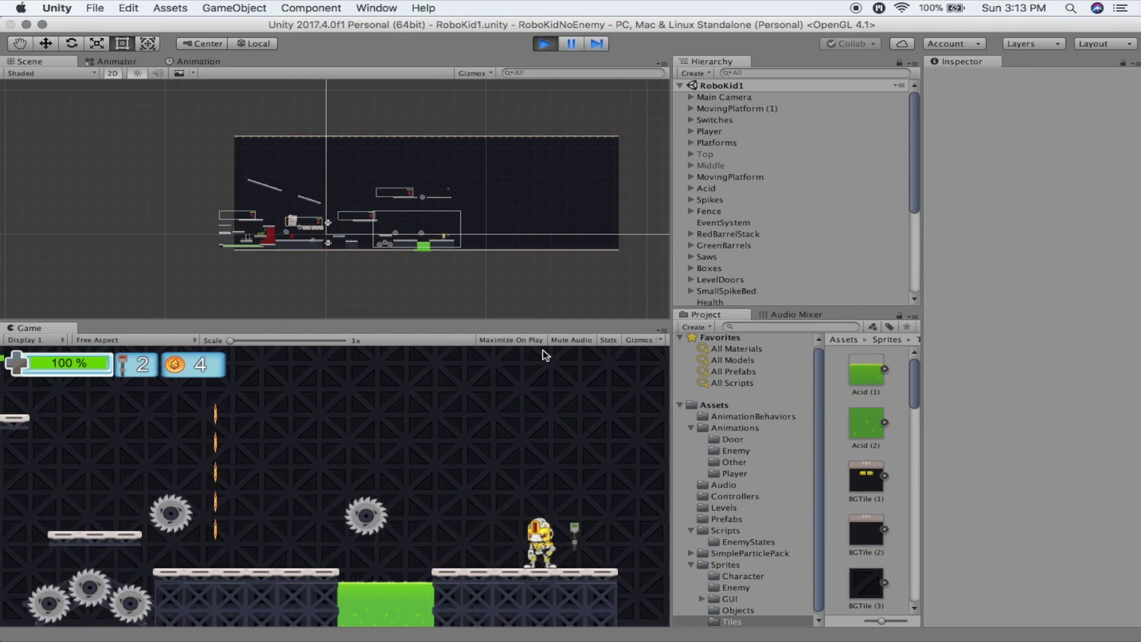
pyautogui.press('Left')
pyautogui.press('space')
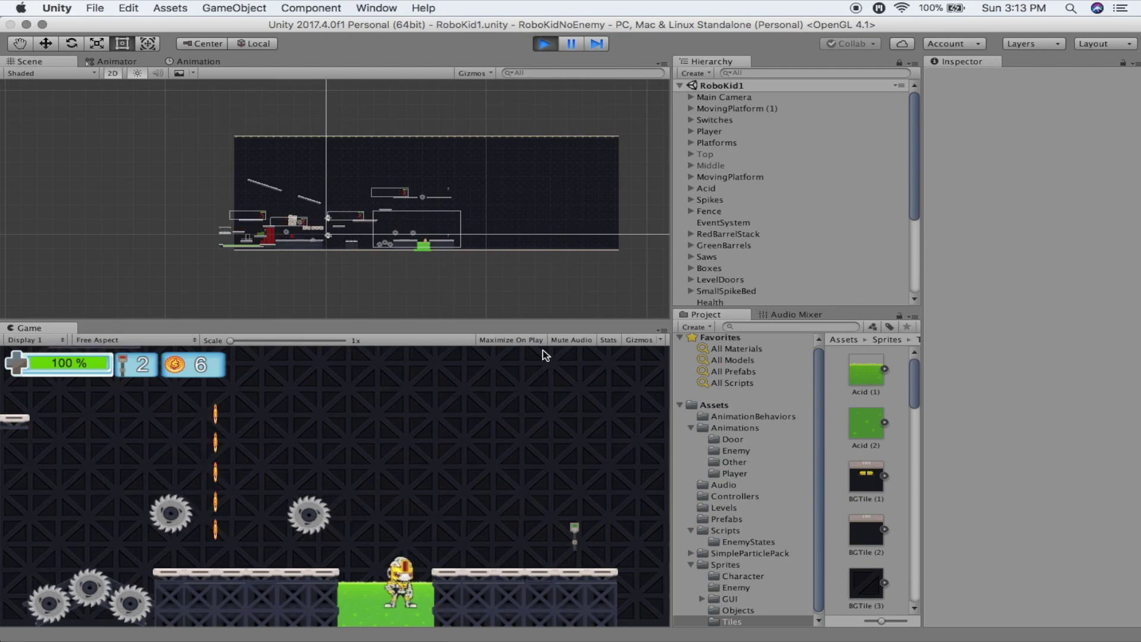
# Move the robot back and forth in the acid pool and try jumping out to test how it floats
pyautogui.press('Left')
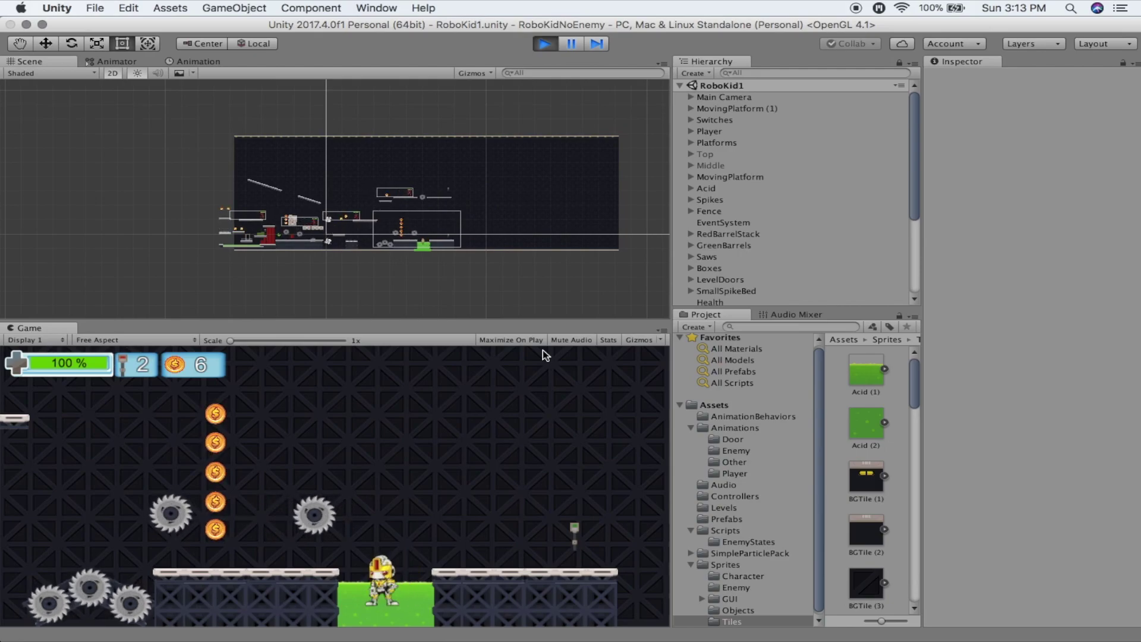
pyautogui.press('Left')
pyautogui.press('Right')
pyautogui.press('space')
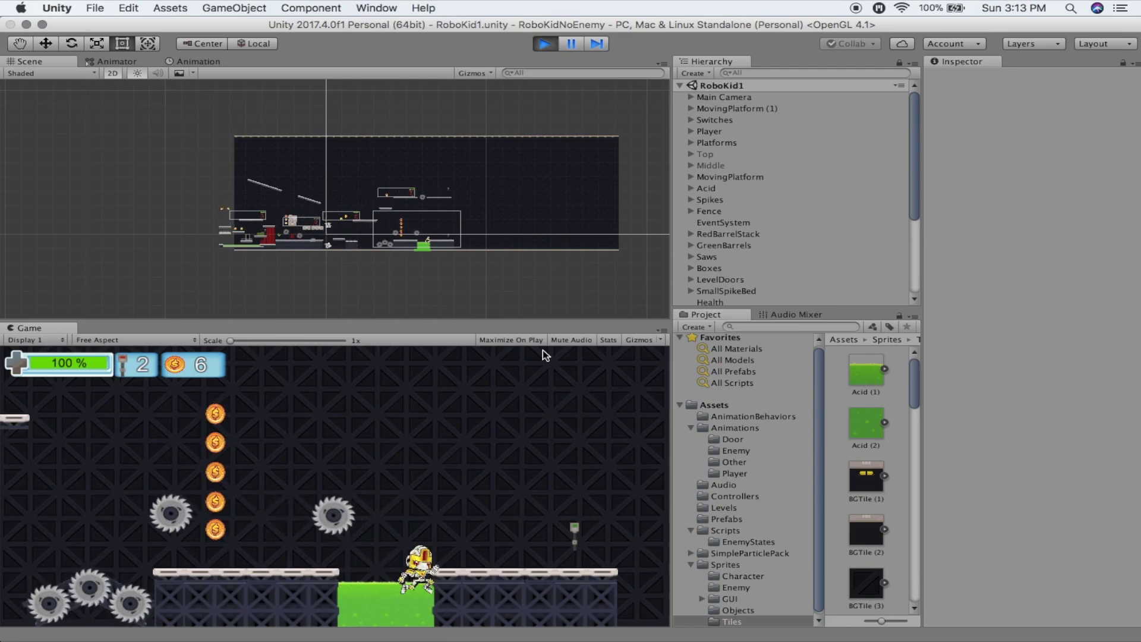
pyautogui.press('Left')
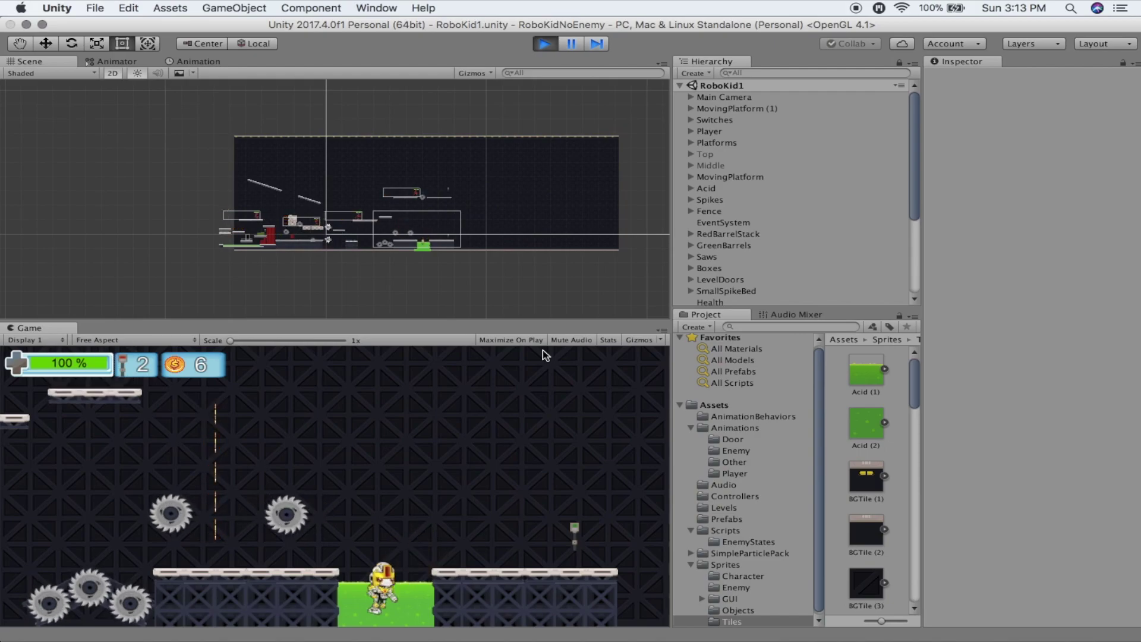
pyautogui.press('Right')
pyautogui.press('space')
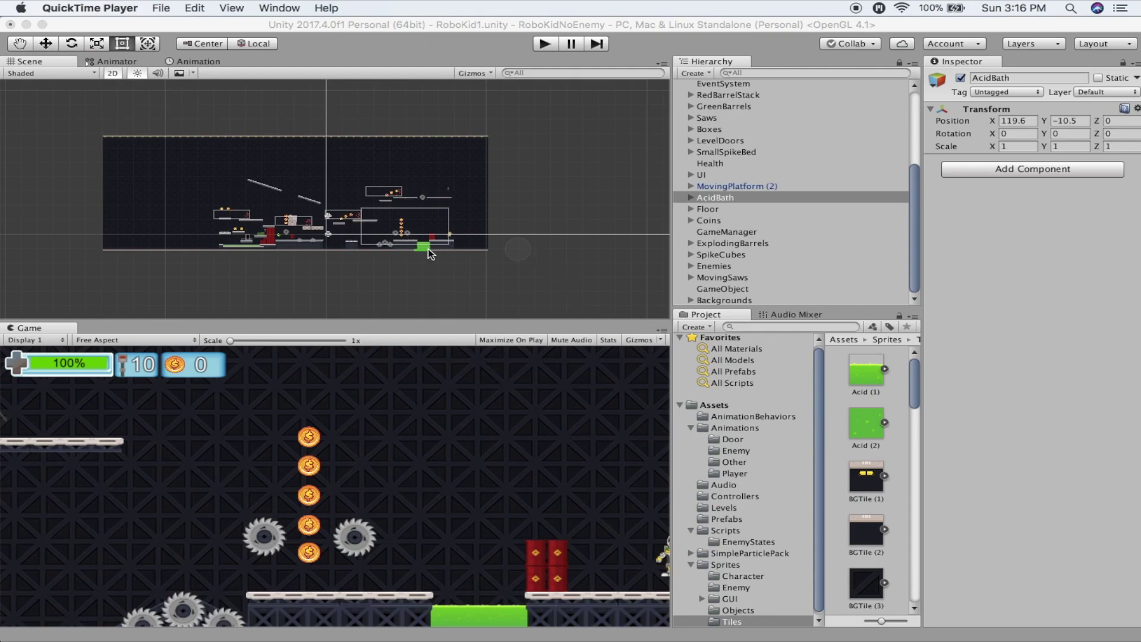
# Examine the acid tiles grouped under the AcidBath object, from Acid (1) to Acid (5)
pyautogui.scroll(6, 428, 248)
pyautogui.scroll(10, 428, 249)
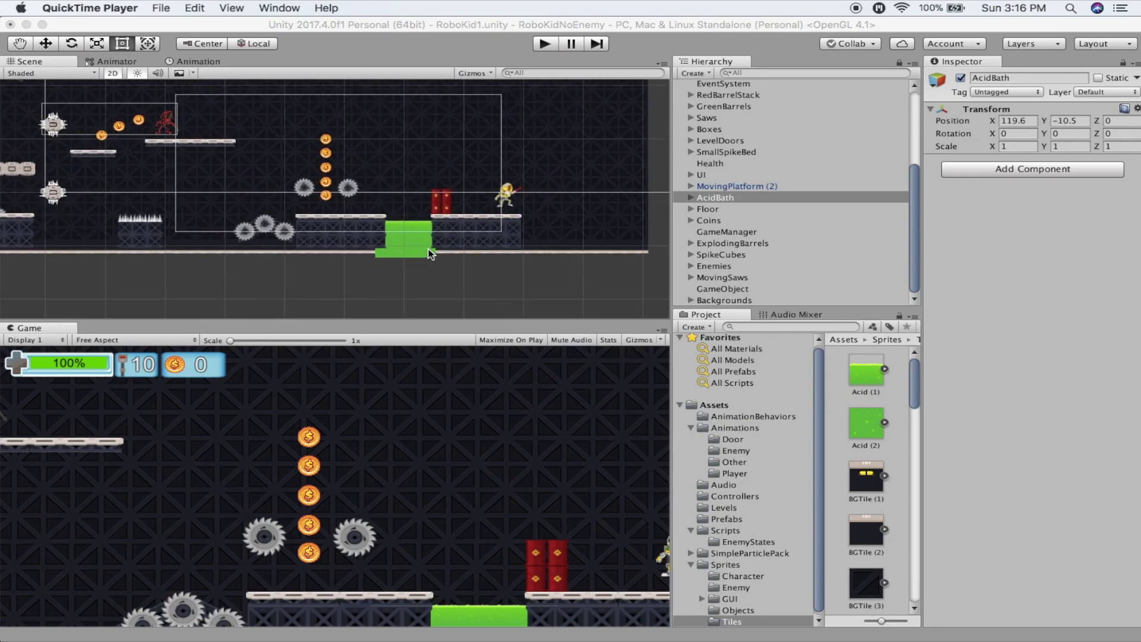
pyautogui.click(721, 186)
pyautogui.click(719, 198)
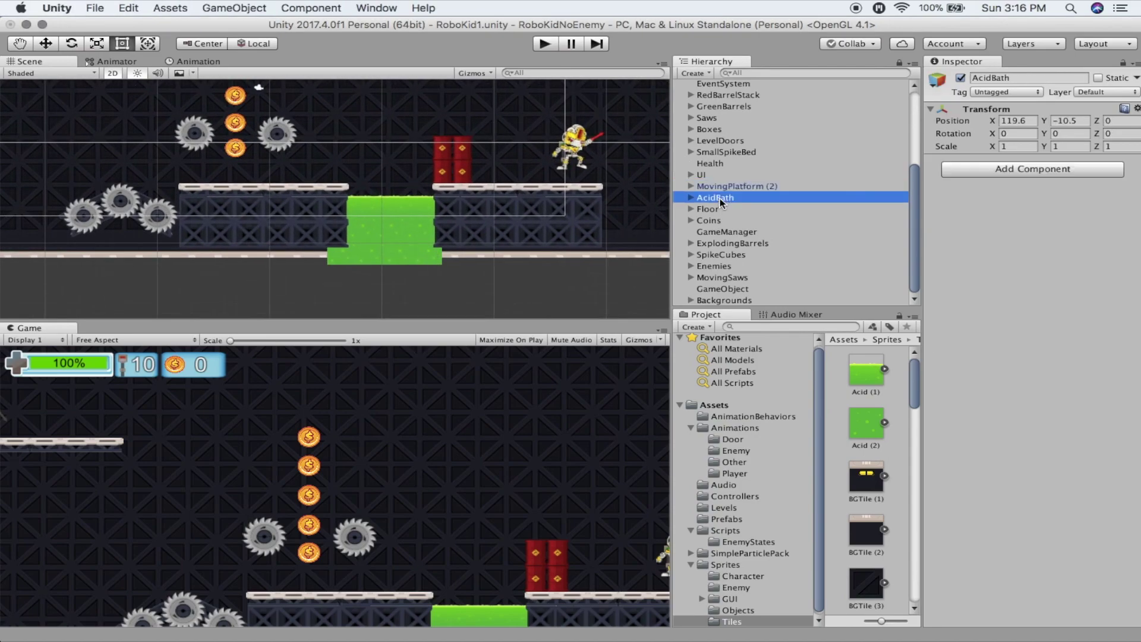
pyautogui.click(692, 198)
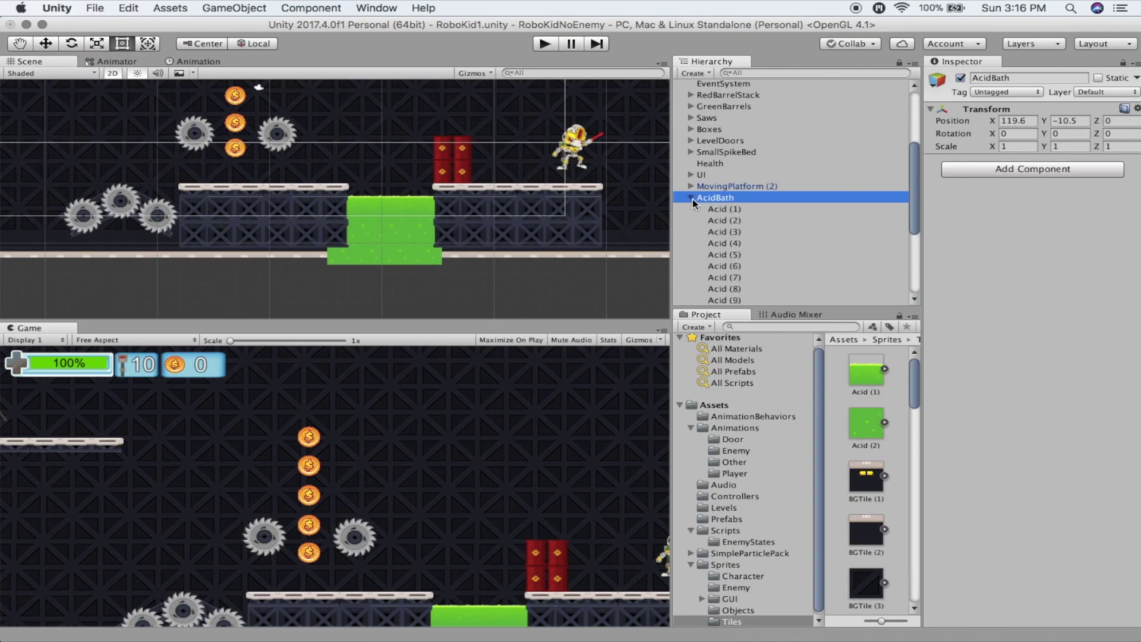
pyautogui.click(737, 208)
pyautogui.click(735, 220)
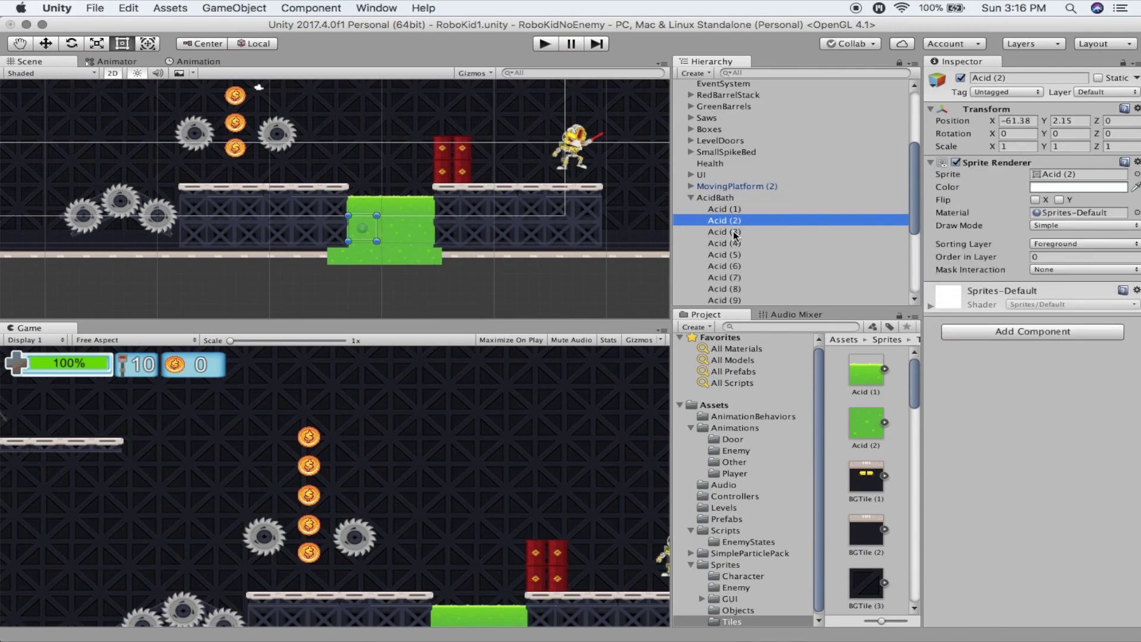
pyautogui.click(735, 233)
pyautogui.click(736, 243)
pyautogui.click(735, 254)
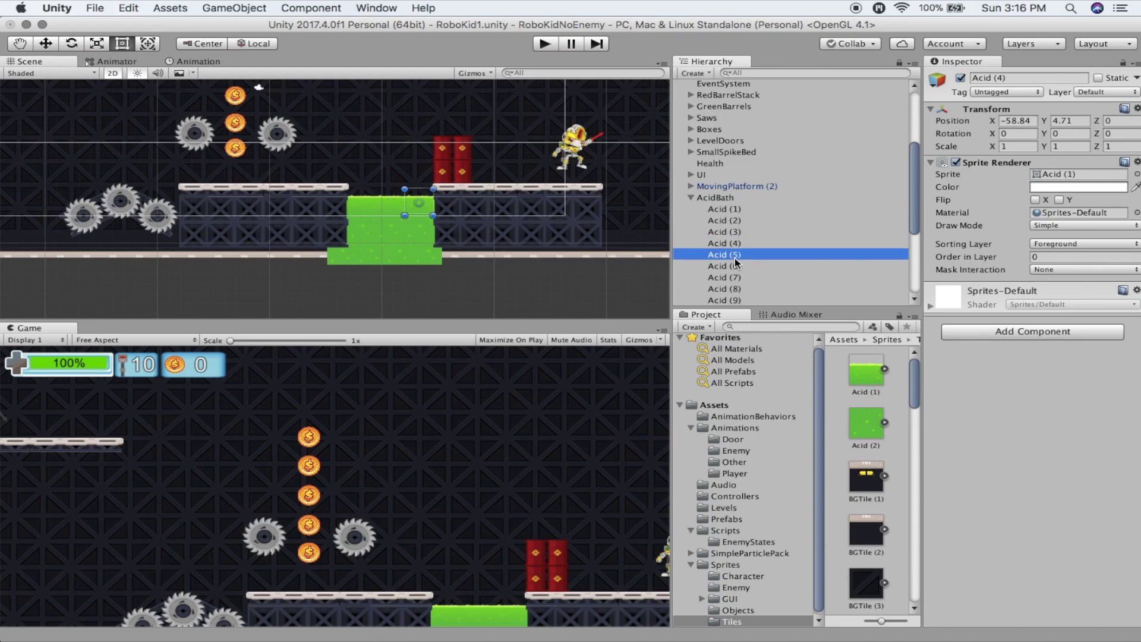
pyautogui.click(691, 197)
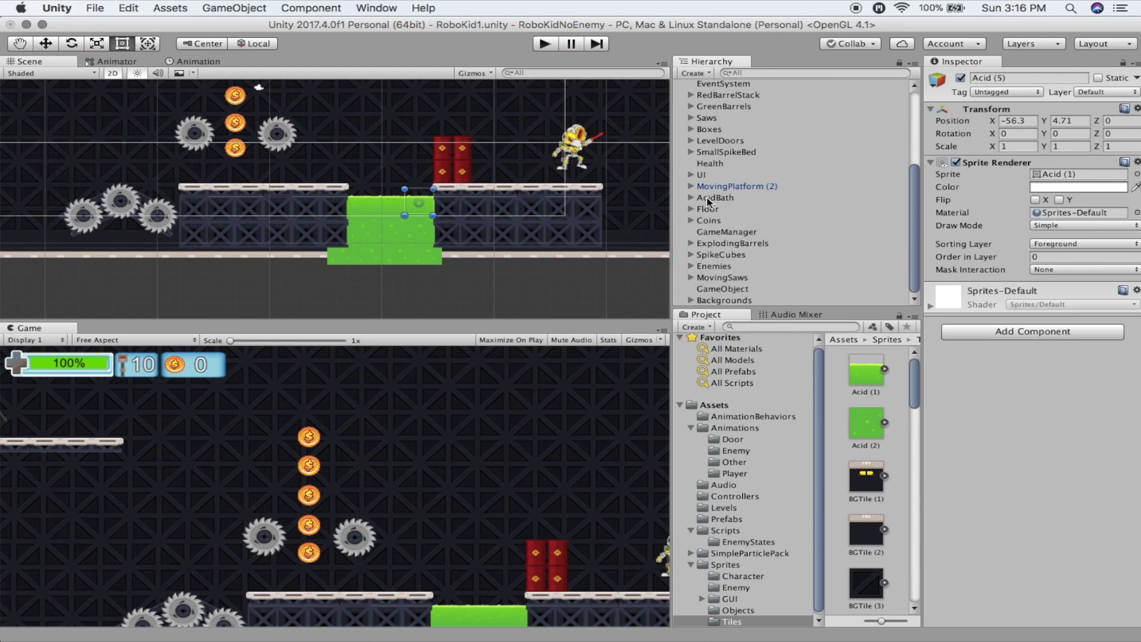
# Add a Box Collider 2D to AcidBath and enable its Is Trigger and Used By Effector options
pyautogui.click(708, 197)
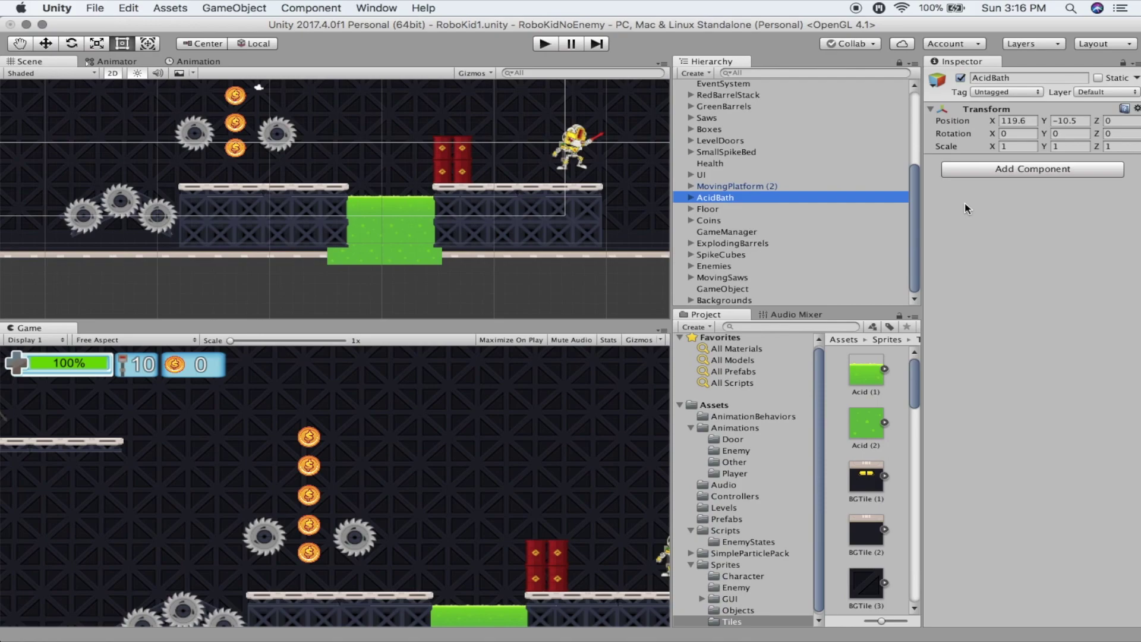
pyautogui.click(1006, 168)
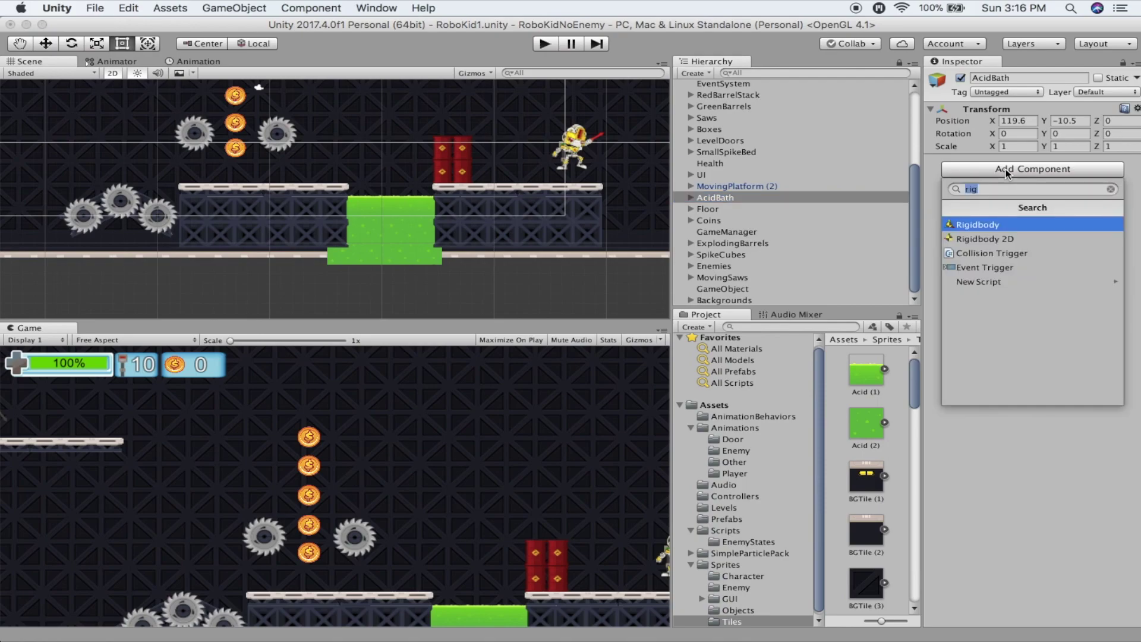
pyautogui.write('collider')
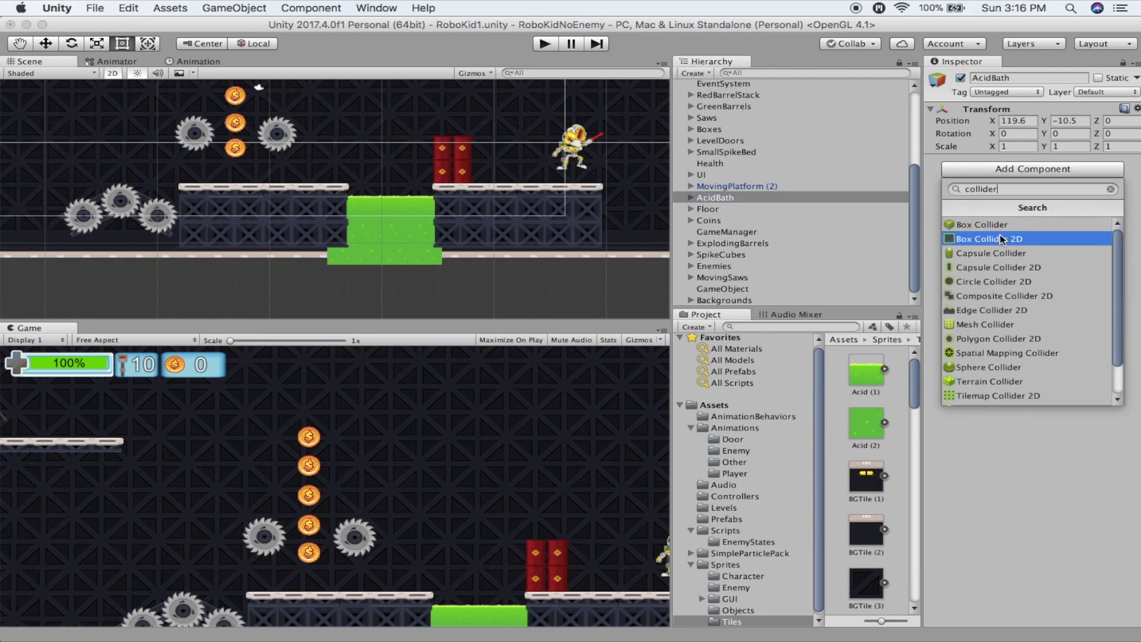
pyautogui.click(1002, 238)
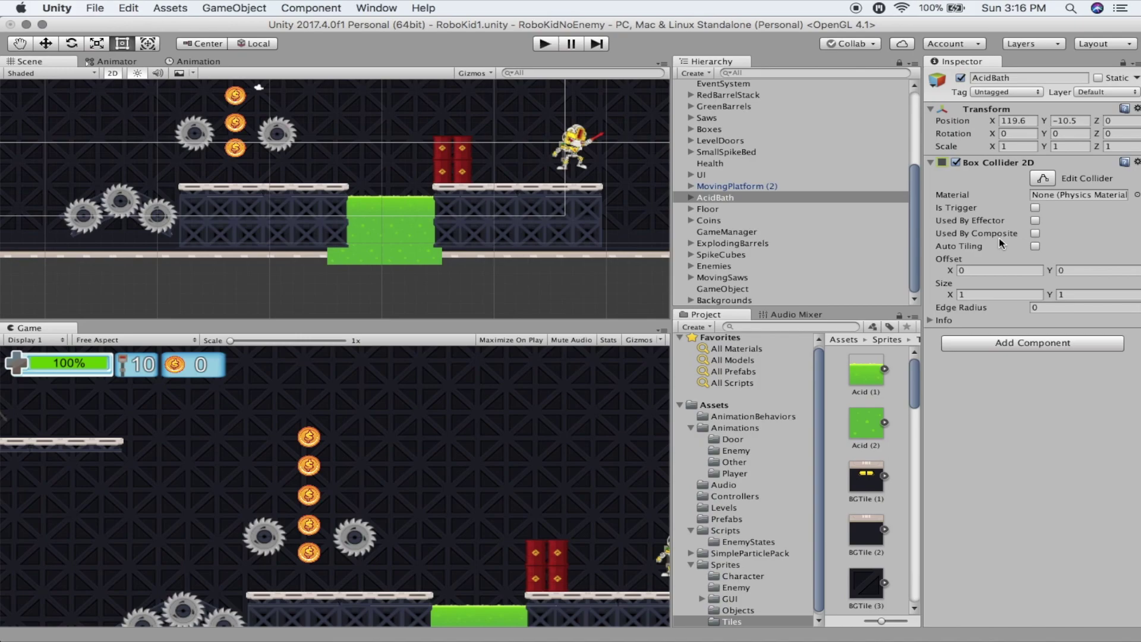
pyautogui.click(1036, 221)
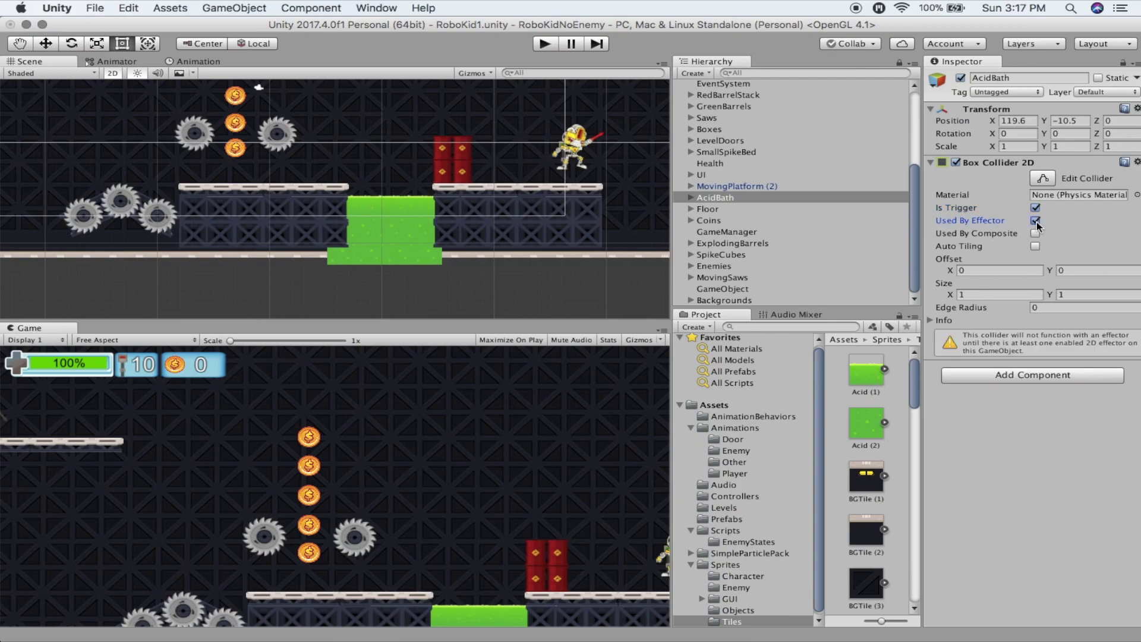
# Reshape the AcidBath box collider to cover the acid pool between the platforms, about 7.88 by 5.64 units
pyautogui.click(1045, 179)
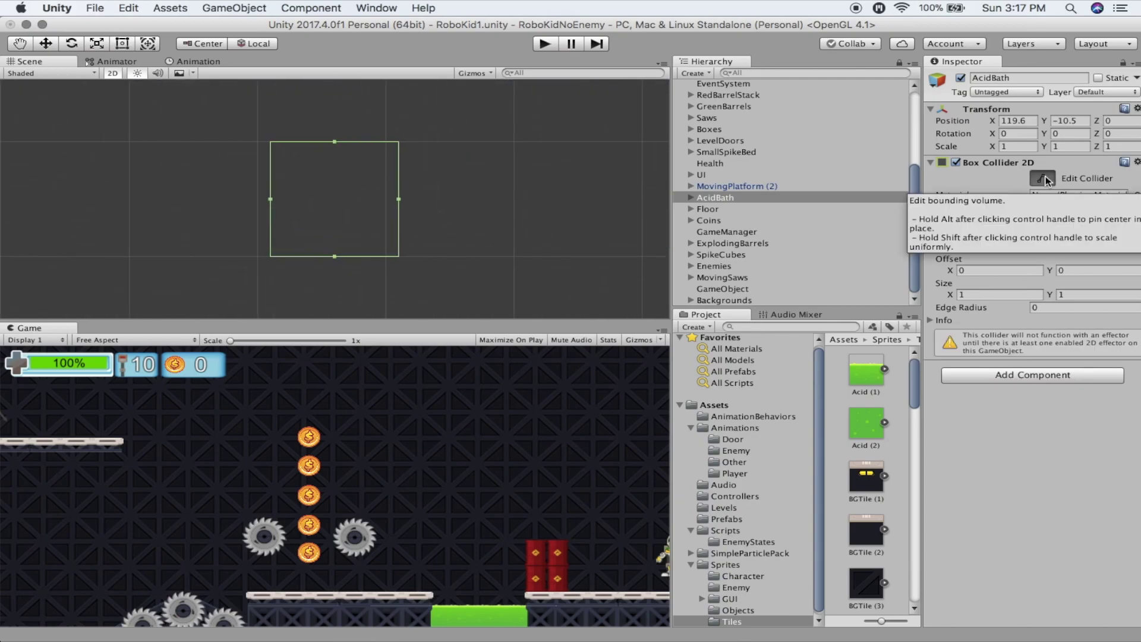
pyautogui.scroll(-10, 506, 240)
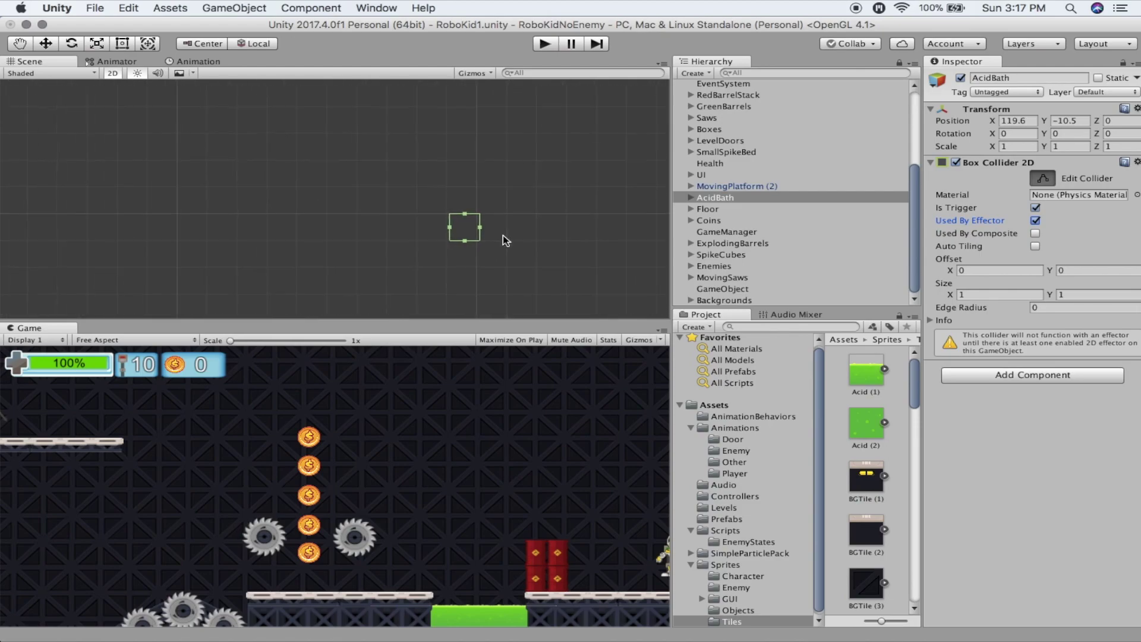
pyautogui.scroll(-5, 505, 240)
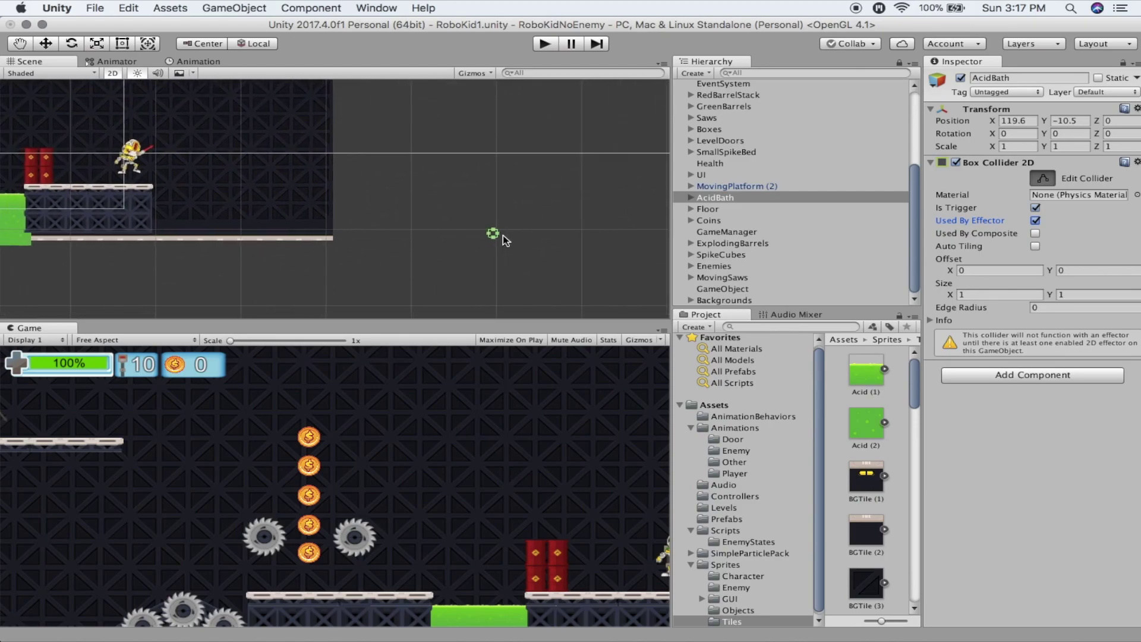
pyautogui.moveTo(492, 236); pyautogui.dragTo(2, 255)
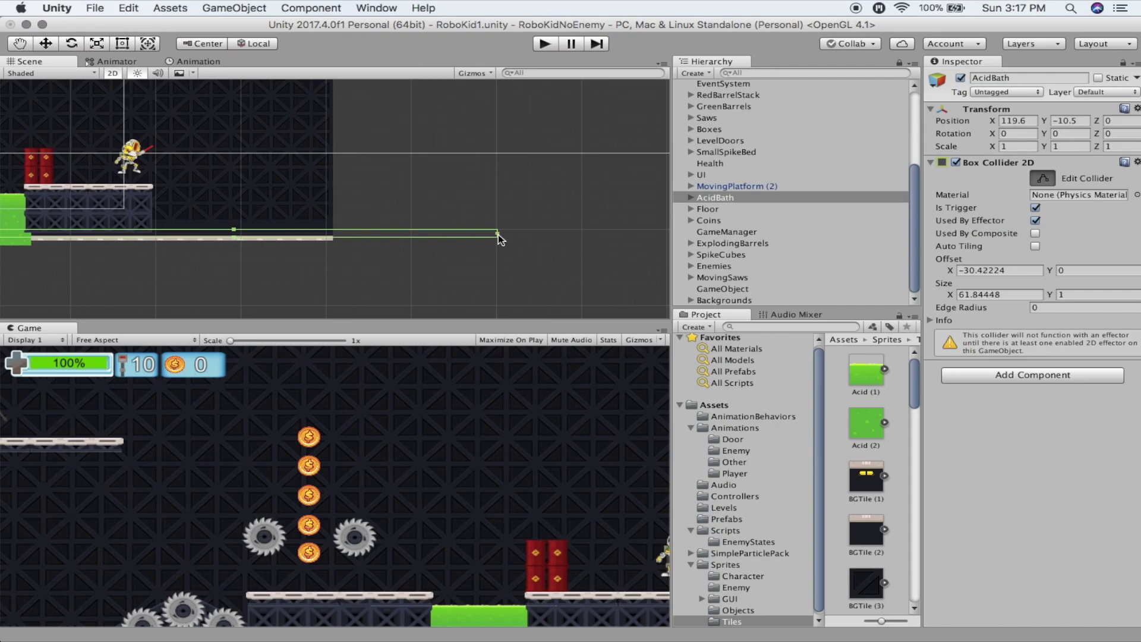
pyautogui.moveTo(498, 235); pyautogui.dragTo(46, 240)
pyautogui.scroll(-1, 53, 242)
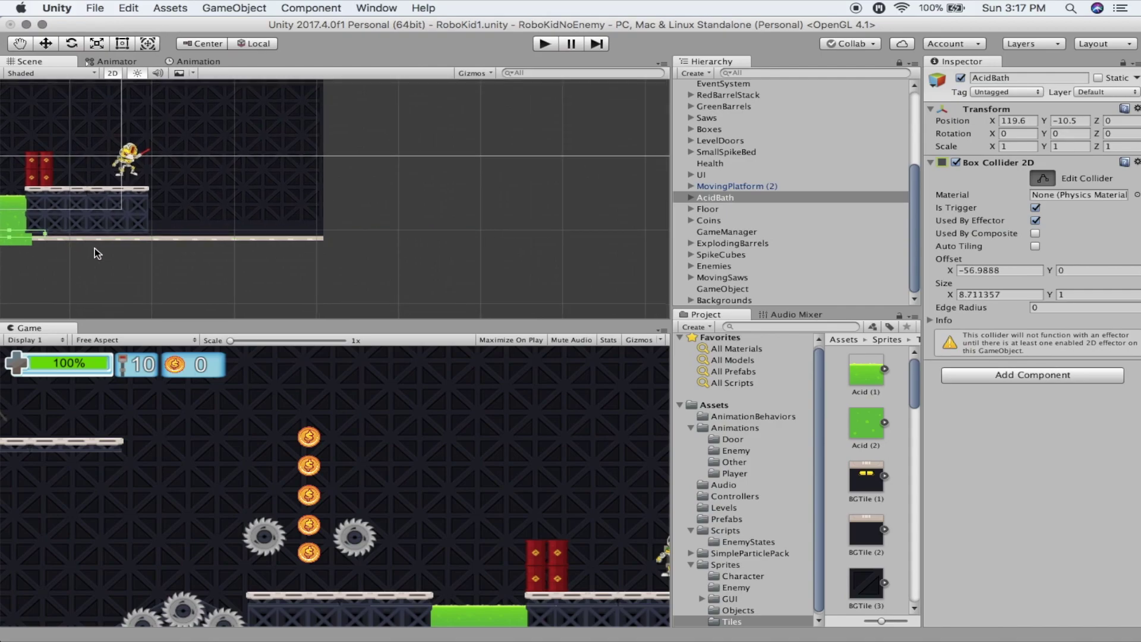
pyautogui.scroll(2, 95, 249)
pyautogui.moveTo(95, 248); pyautogui.dragTo(443, 248)
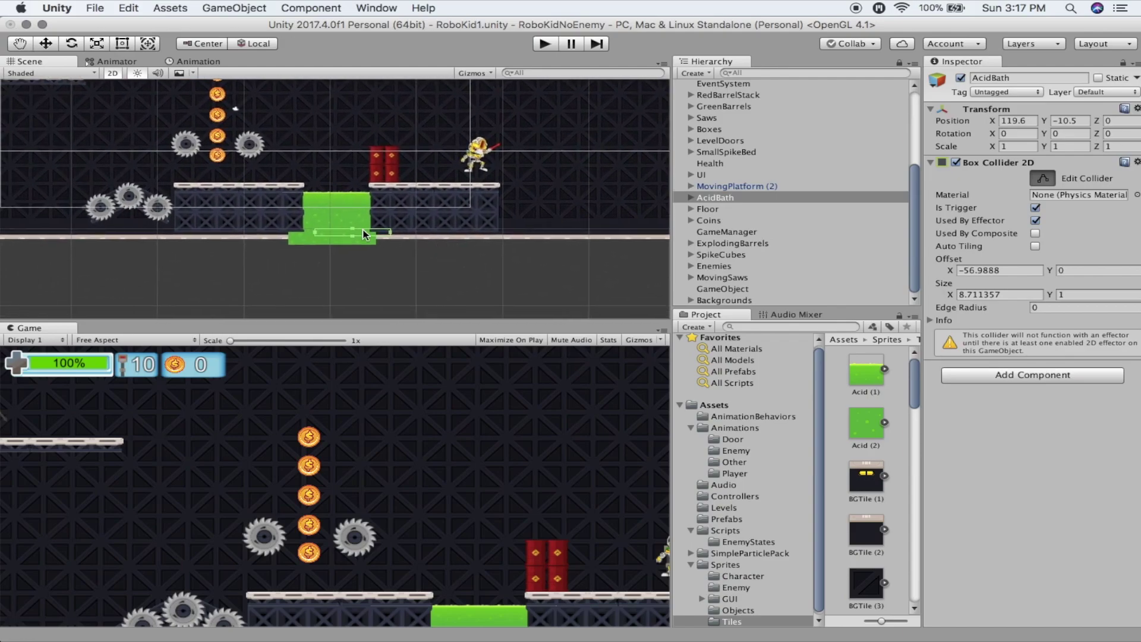
pyautogui.moveTo(315, 236); pyautogui.dragTo(370, 214)
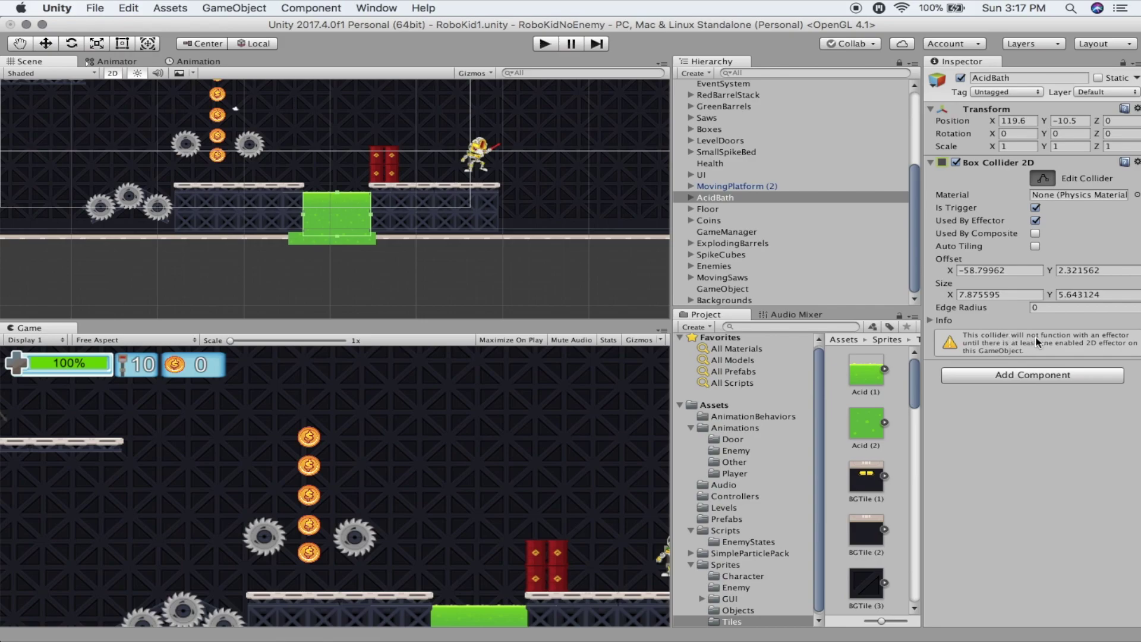
# Add a Buoyancy Effector 2D component to AcidBath
pyautogui.click(1043, 375)
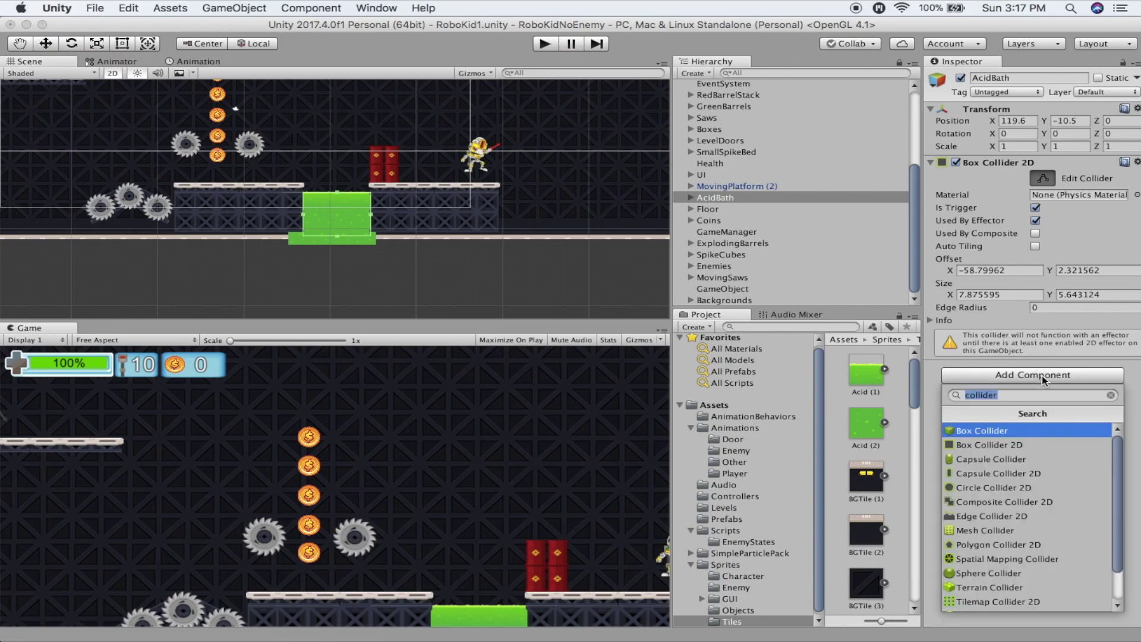
pyautogui.write('bu')
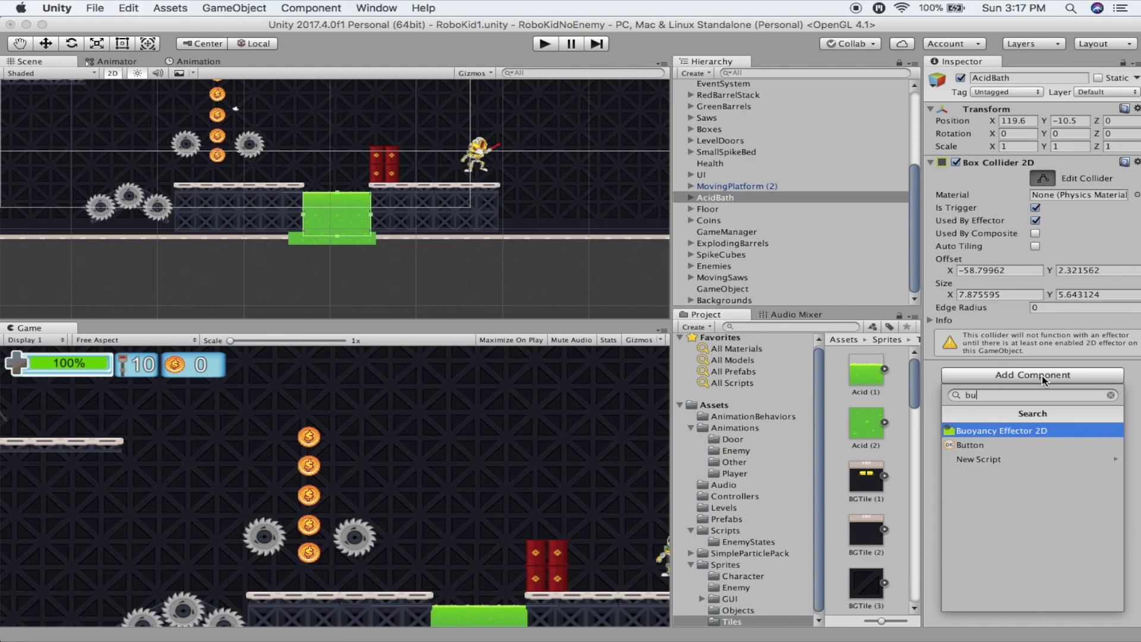
pyautogui.write('oa')
pyautogui.press('BackSpace')
pyautogui.press('BackSpace')
pyautogui.write('a')
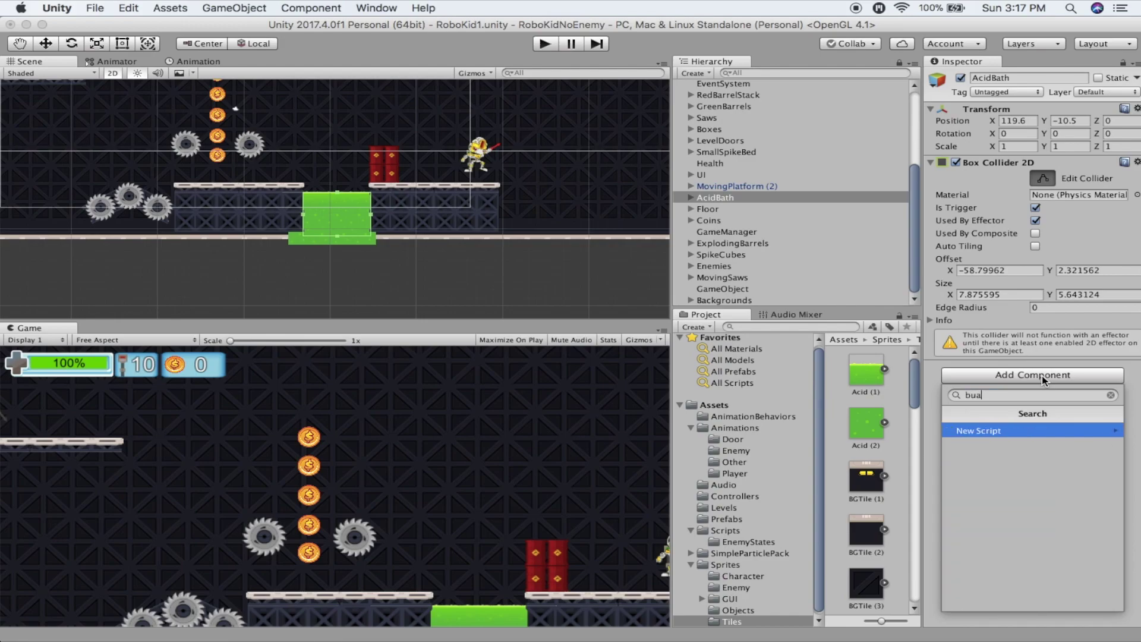
pyautogui.press('BackSpace')
pyautogui.press('BackSpace')
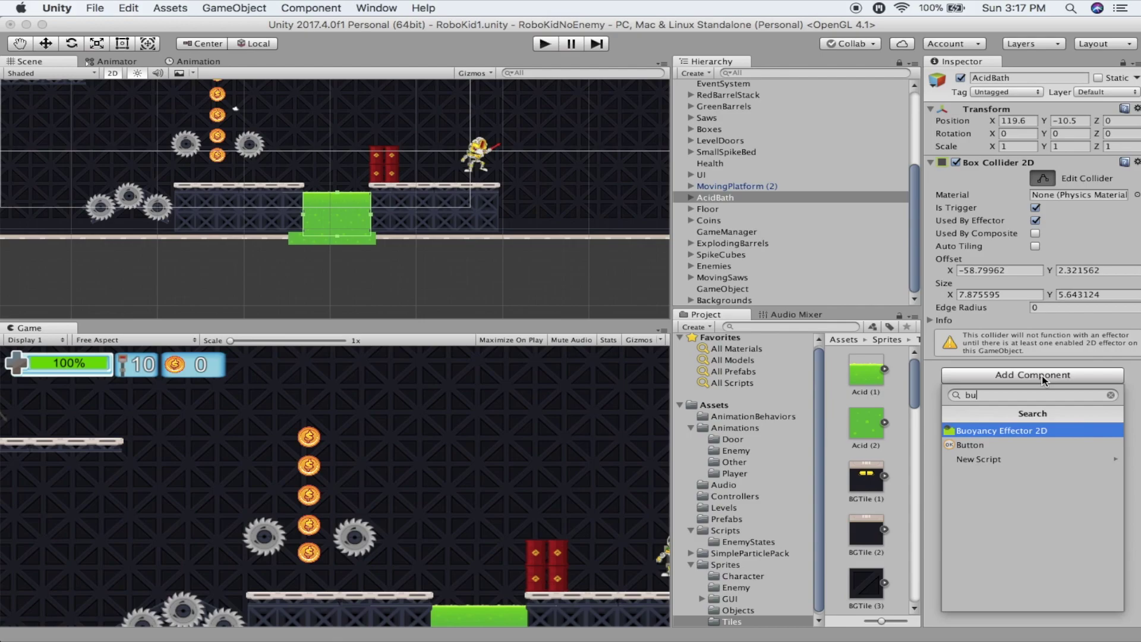
pyautogui.write('o')
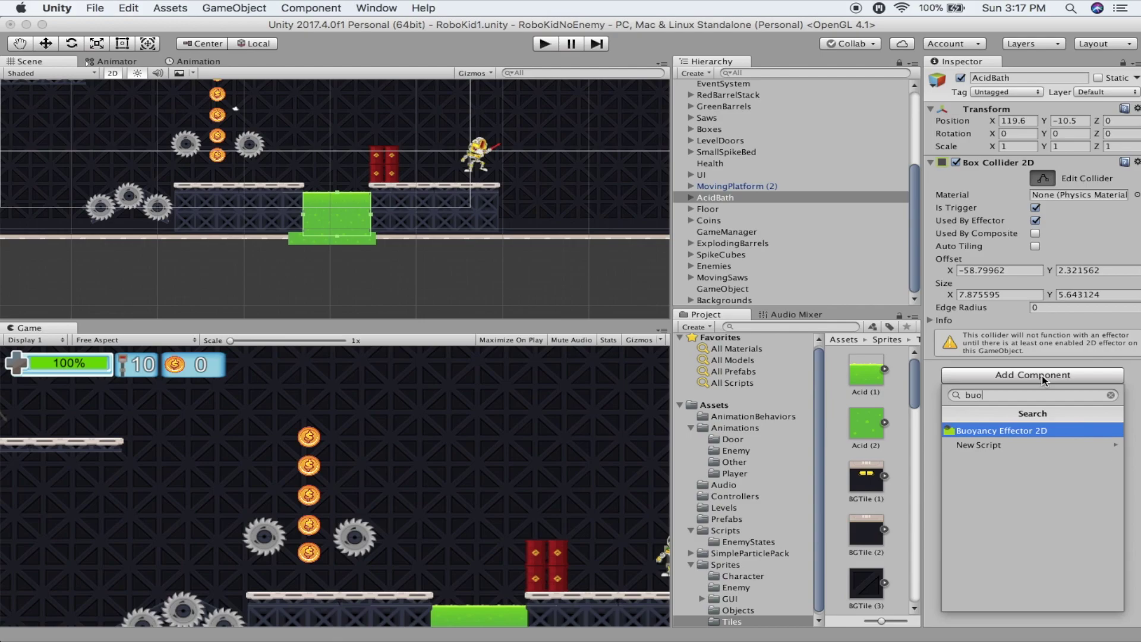
pyautogui.click(1014, 434)
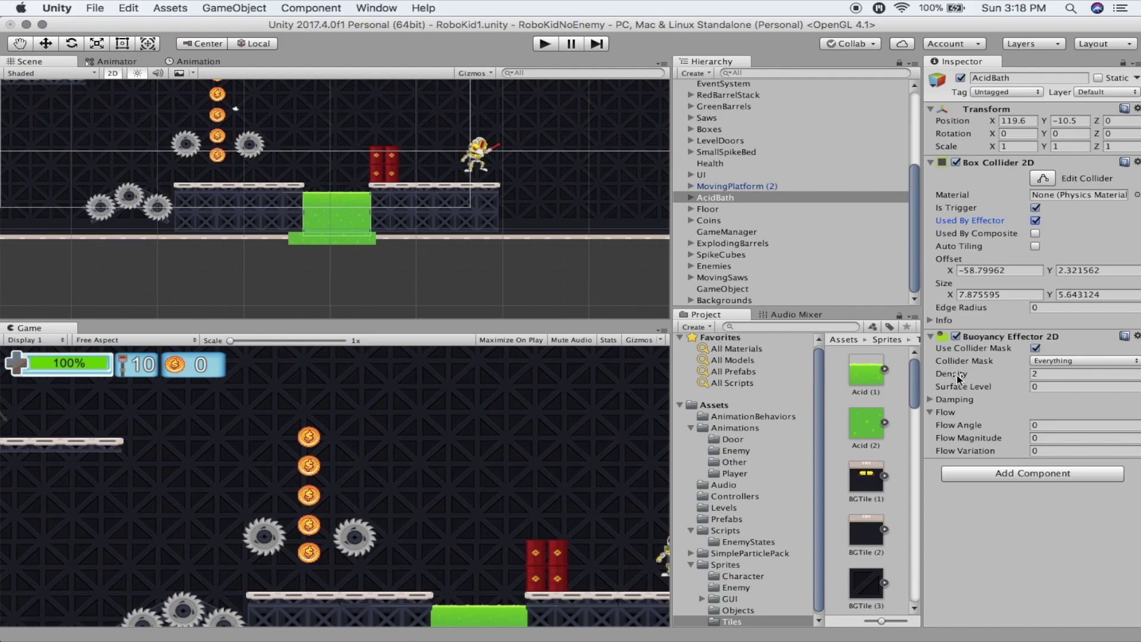
# Run the game with the sound muted, destroy the red barrels and move the robot through the acid to test its buoyancy
pyautogui.moveTo(958, 376)
pyautogui.click(545, 44)
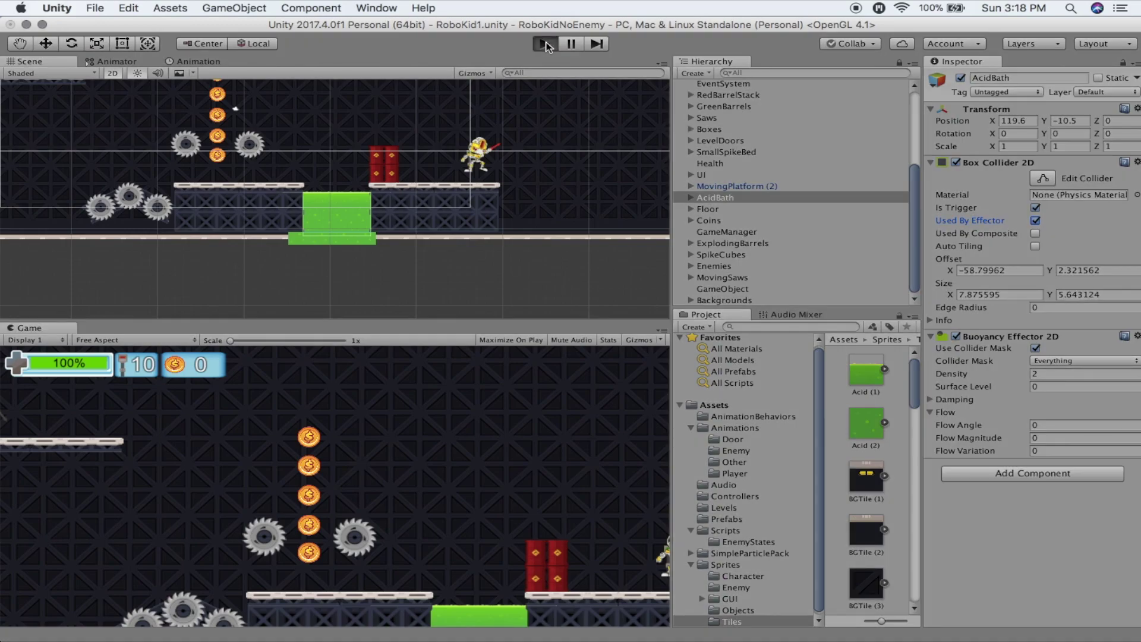
pyautogui.press('XF86AudioMute')
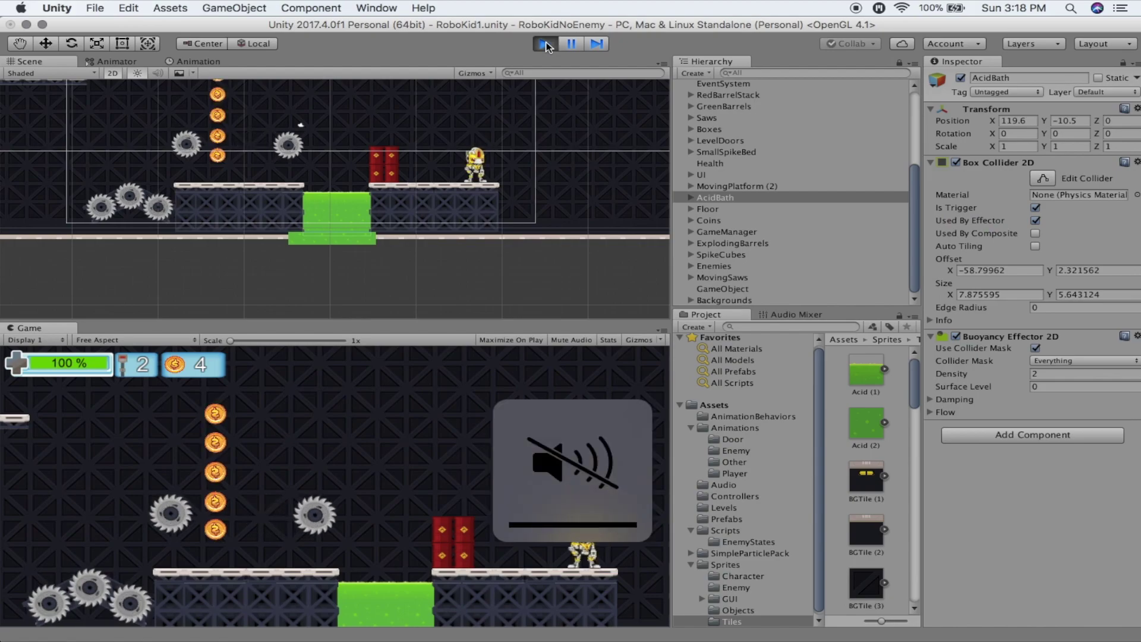
pyautogui.press('Left')
pyautogui.press('v')
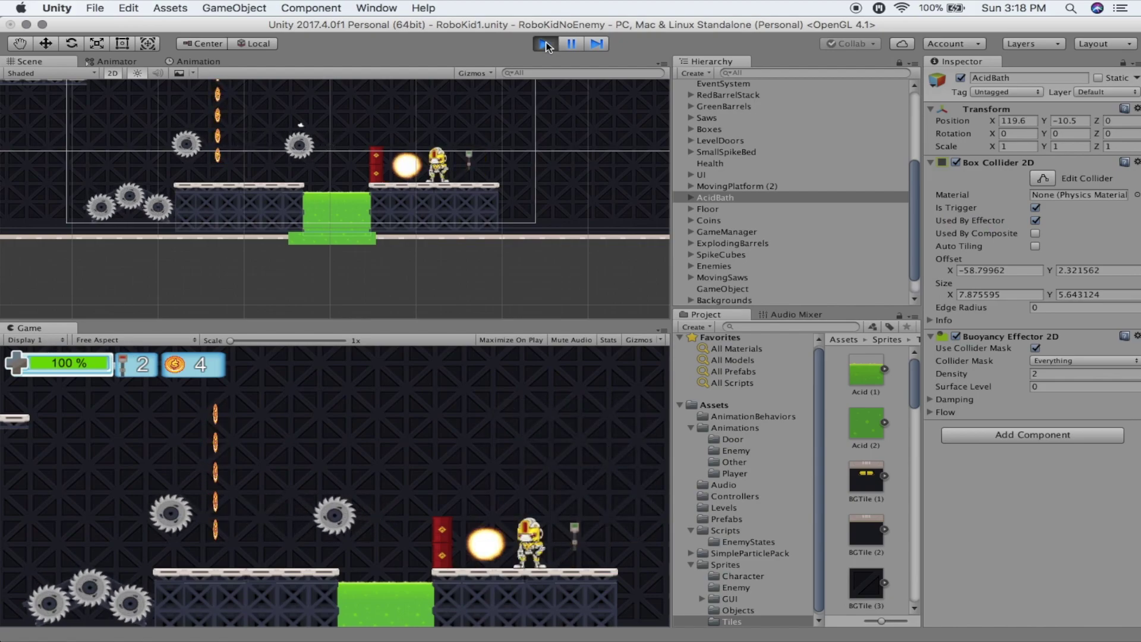
pyautogui.press('Left')
pyautogui.press('space')
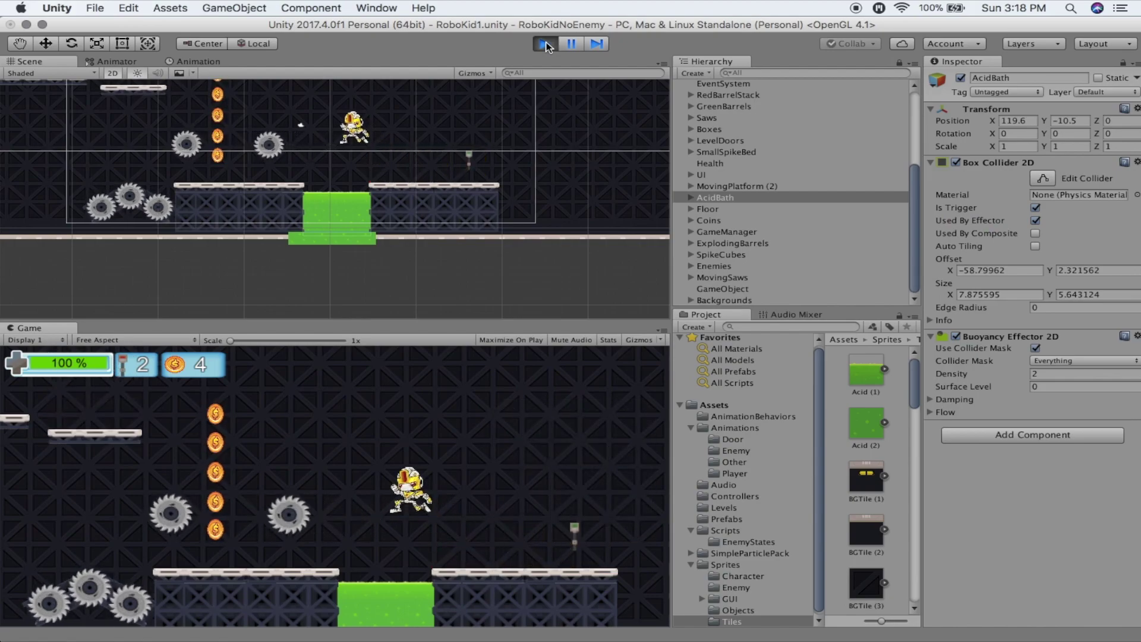
pyautogui.press('Right')
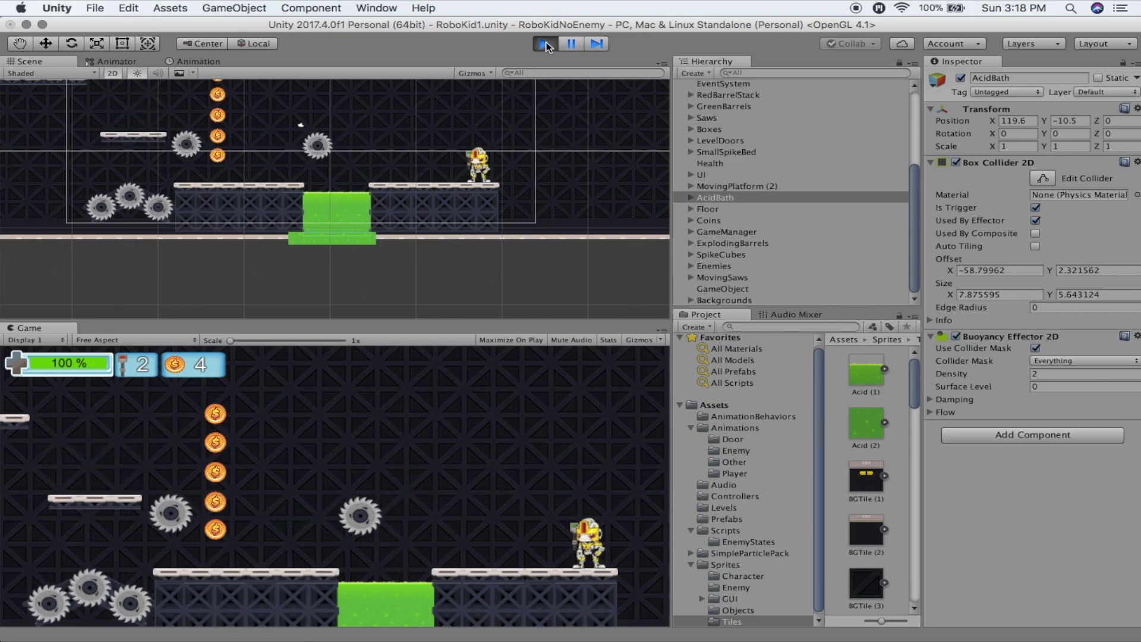
pyautogui.press('Left')
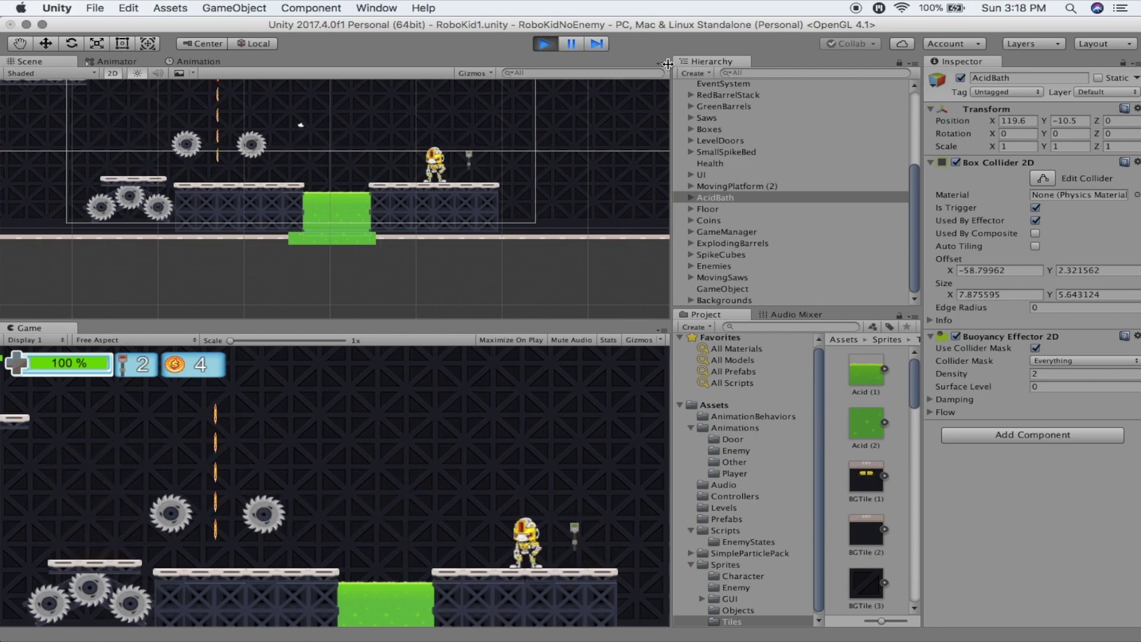
# Set the Buoyancy Effector 2D Density to 3.2 in the running game and test the robot in the acid
pyautogui.click(960, 377)
pyautogui.moveTo(959, 378); pyautogui.dragTo(991, 378)
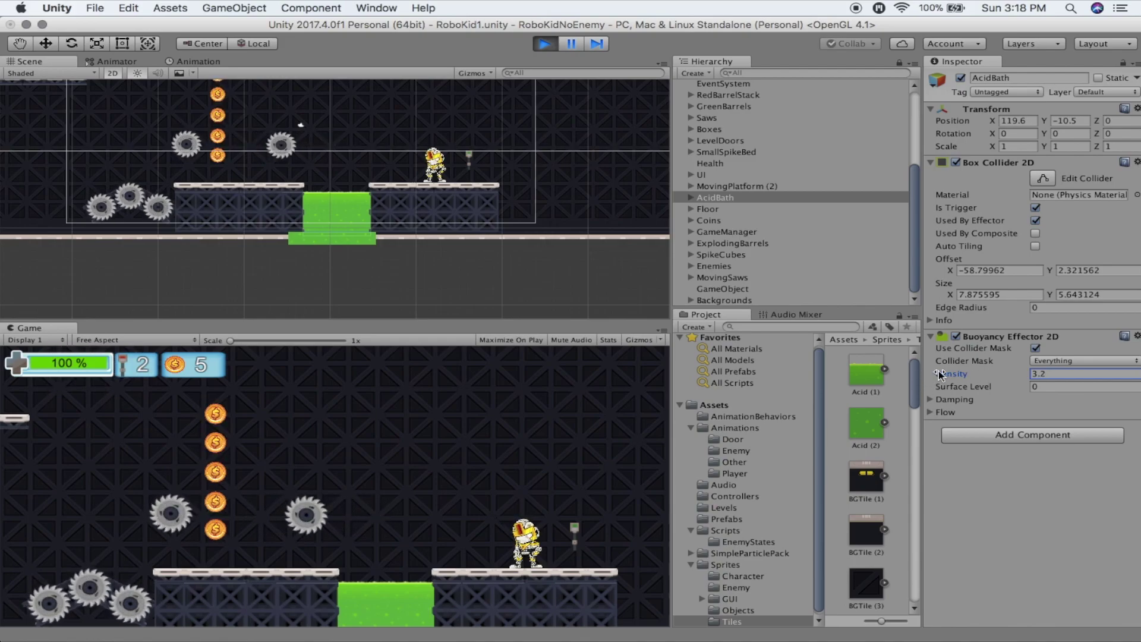
pyautogui.click(440, 424)
pyautogui.press('Left')
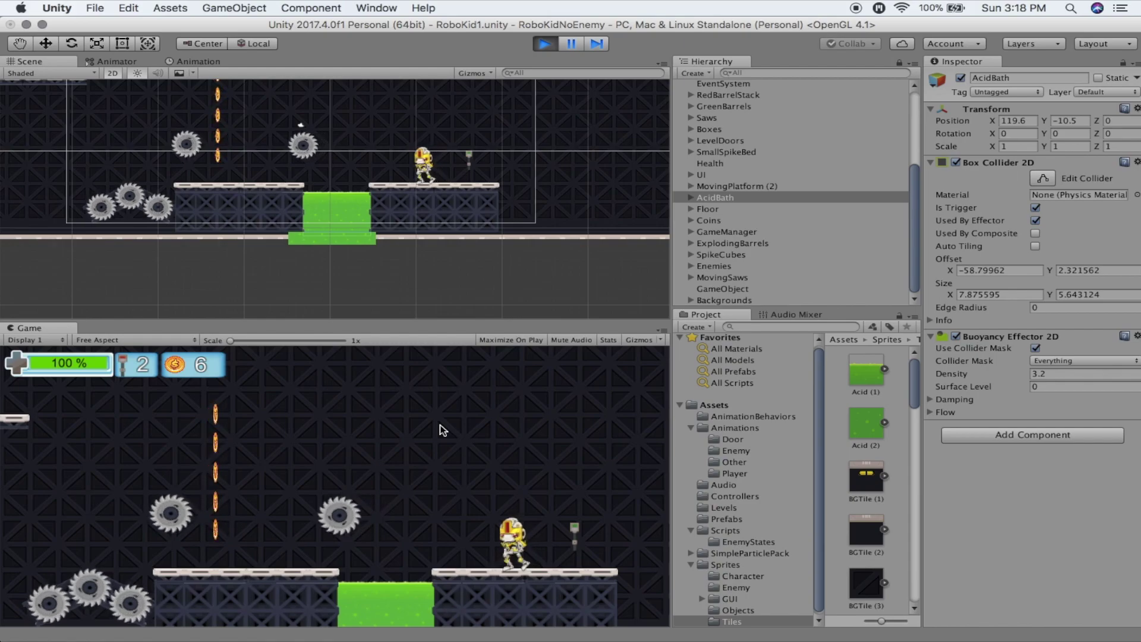
pyautogui.press('space')
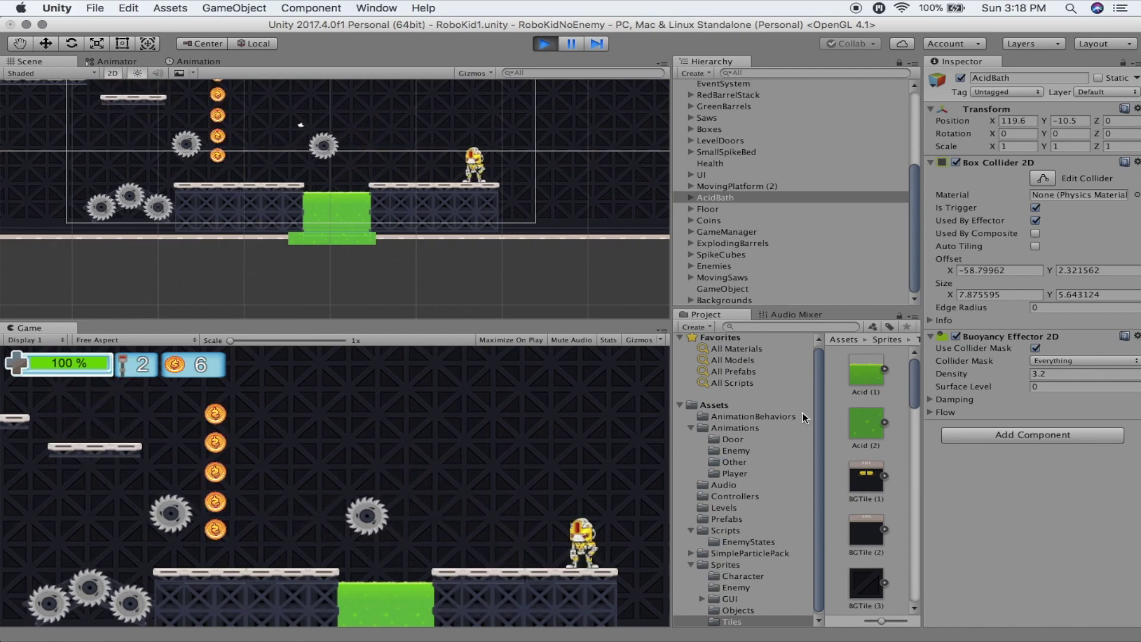
# Set the buoyancy effector's Density to 3.28 and Surface Level to 5.08 while the game is running
pyautogui.moveTo(946, 374); pyautogui.dragTo(952, 374)
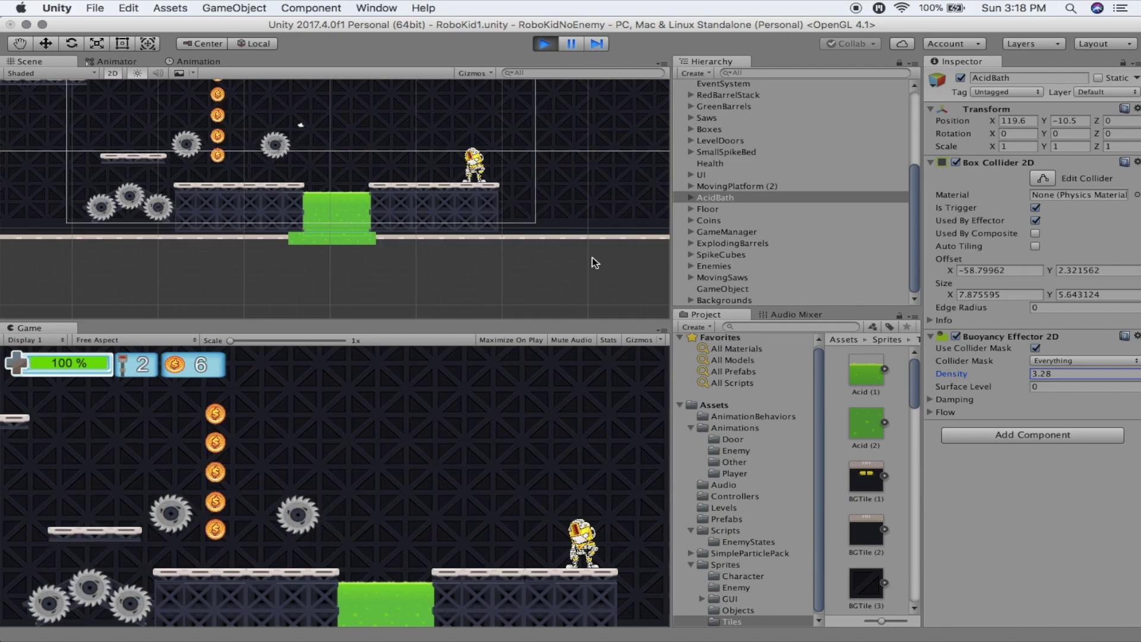
pyautogui.scroll(5, 327, 248)
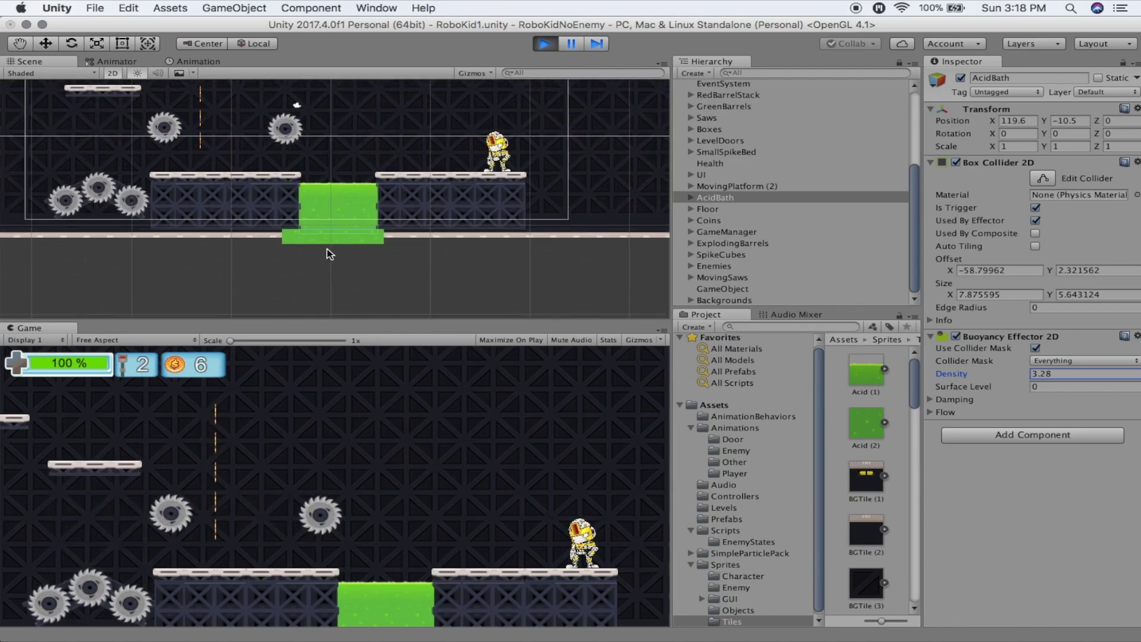
pyautogui.scroll(6, 327, 249)
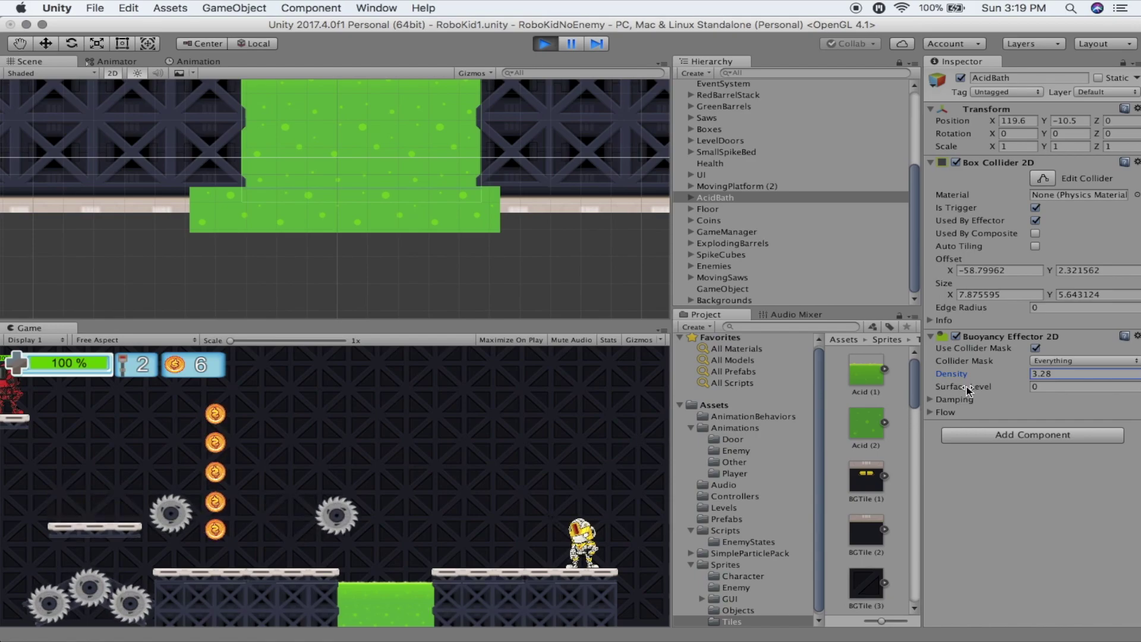
pyautogui.moveTo(966, 386); pyautogui.dragTo(1021, 388)
pyautogui.scroll(-4, 461, 155)
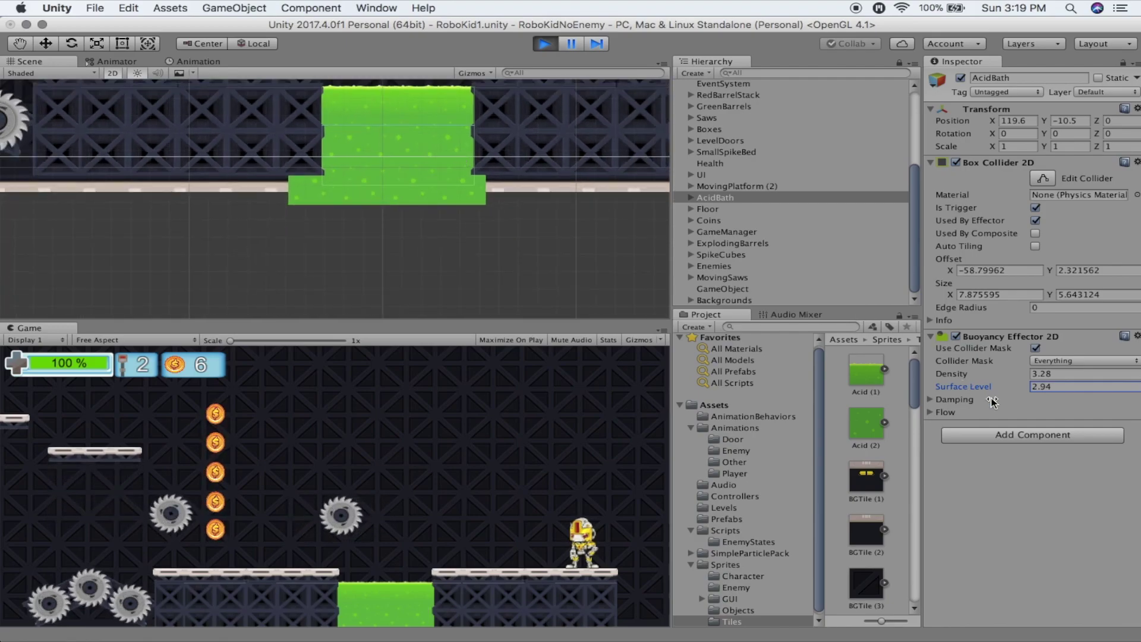
pyautogui.moveTo(973, 386); pyautogui.dragTo(1036, 386)
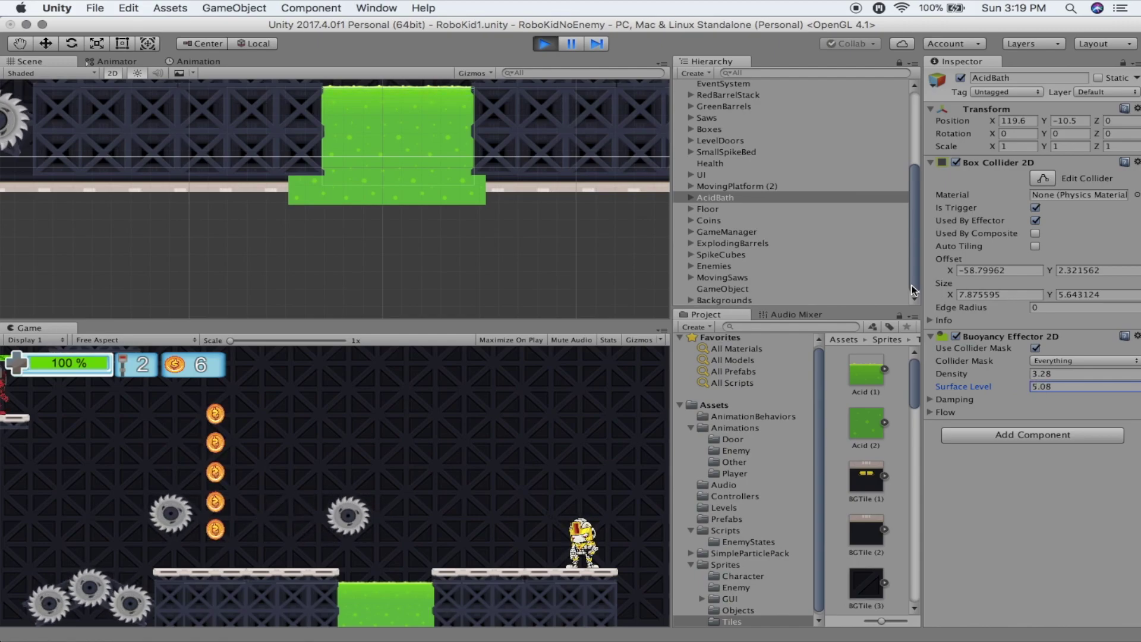
# Move the robot off the platform onto the acid to test the raised surface level
pyautogui.click(508, 498)
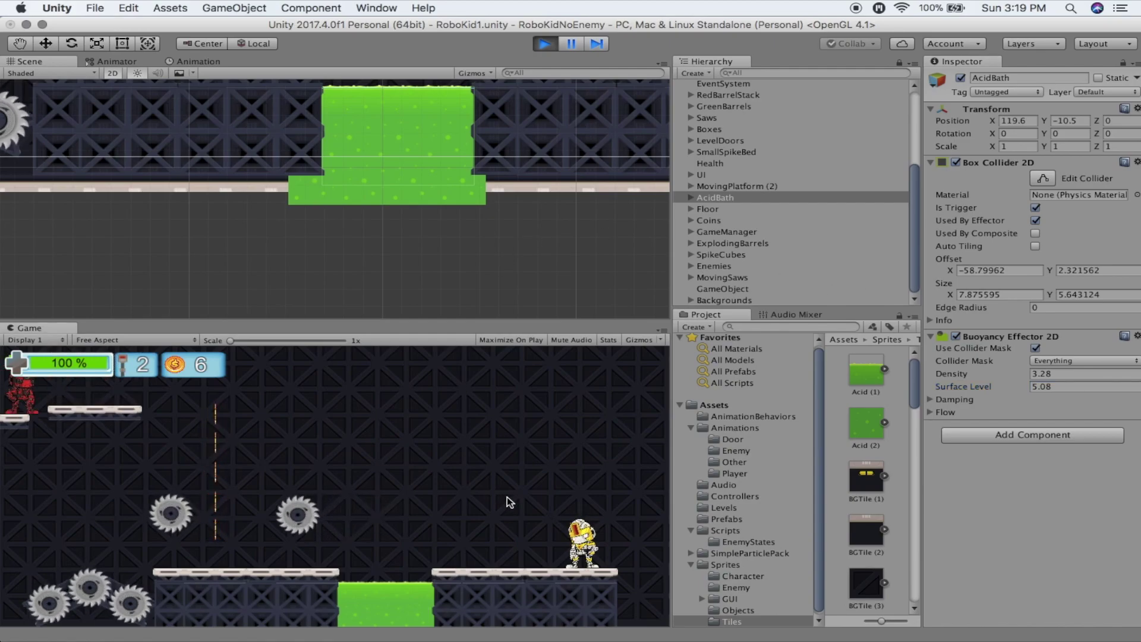
pyautogui.press('Left')
pyautogui.press('space')
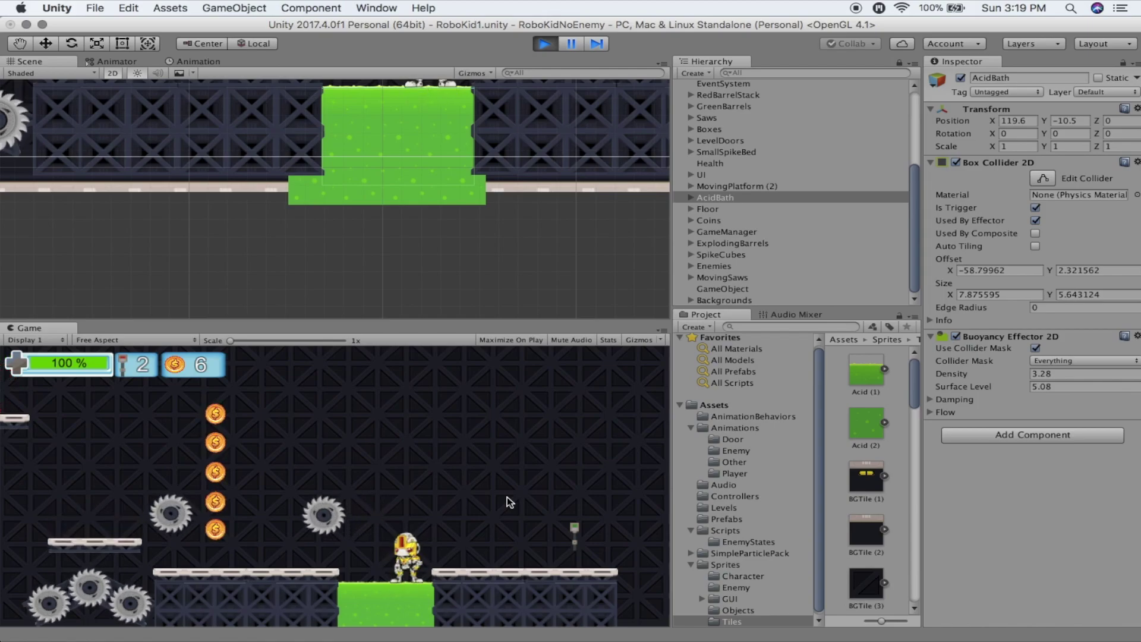
# Lower the effector's Density to 2.93 in the running game and jump the robot out of and back into the acid
pyautogui.click(958, 374)
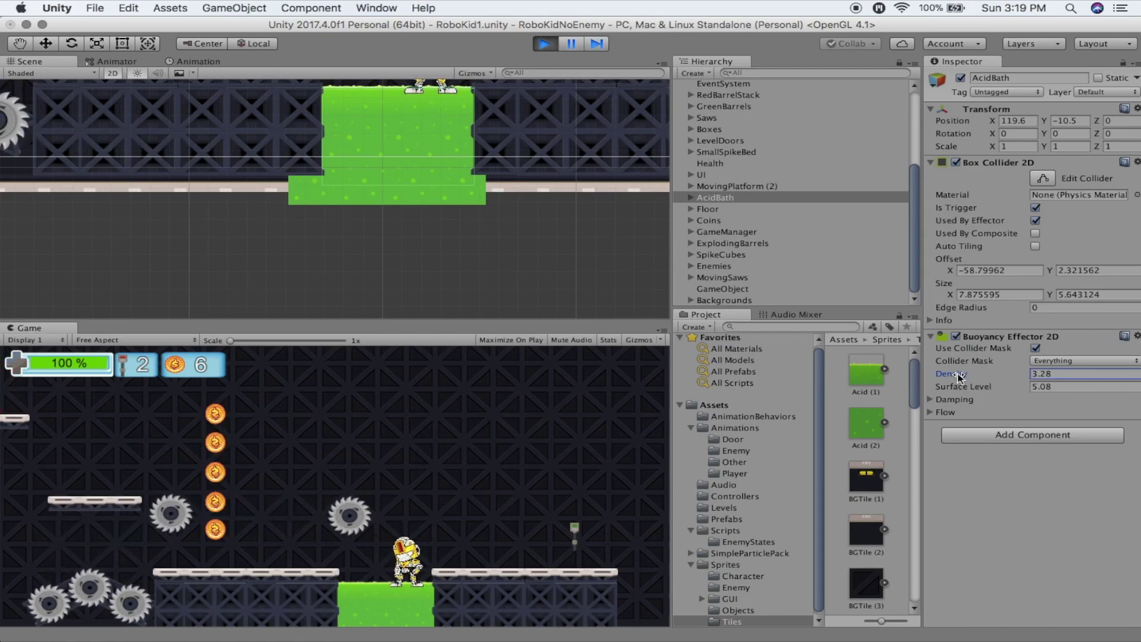
pyautogui.moveTo(958, 373); pyautogui.dragTo(950, 377)
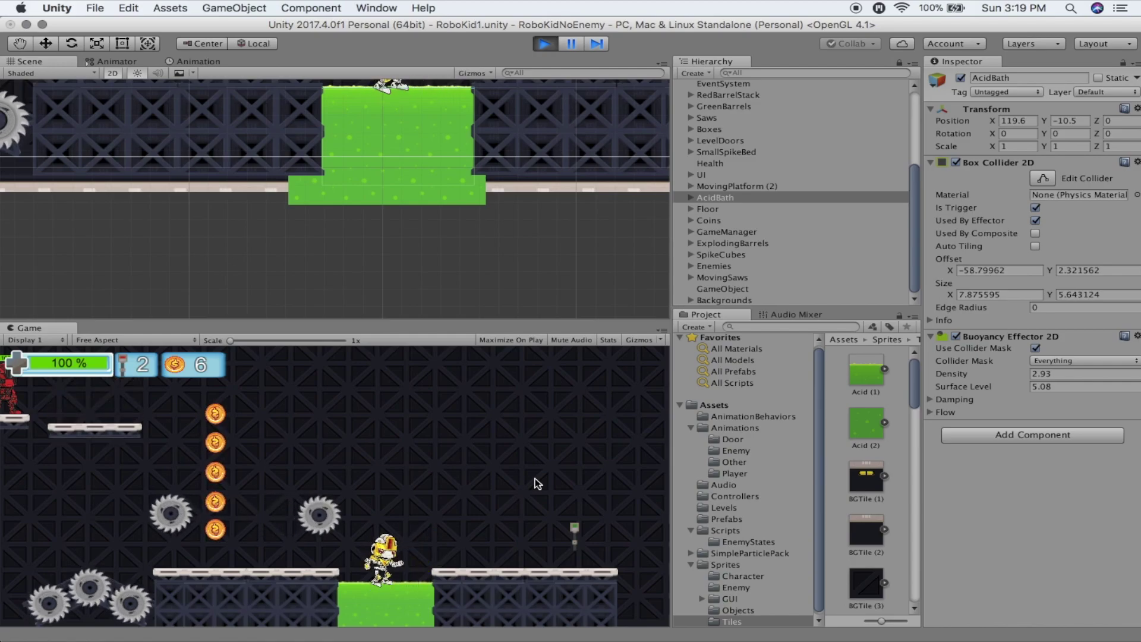
pyautogui.press('Left')
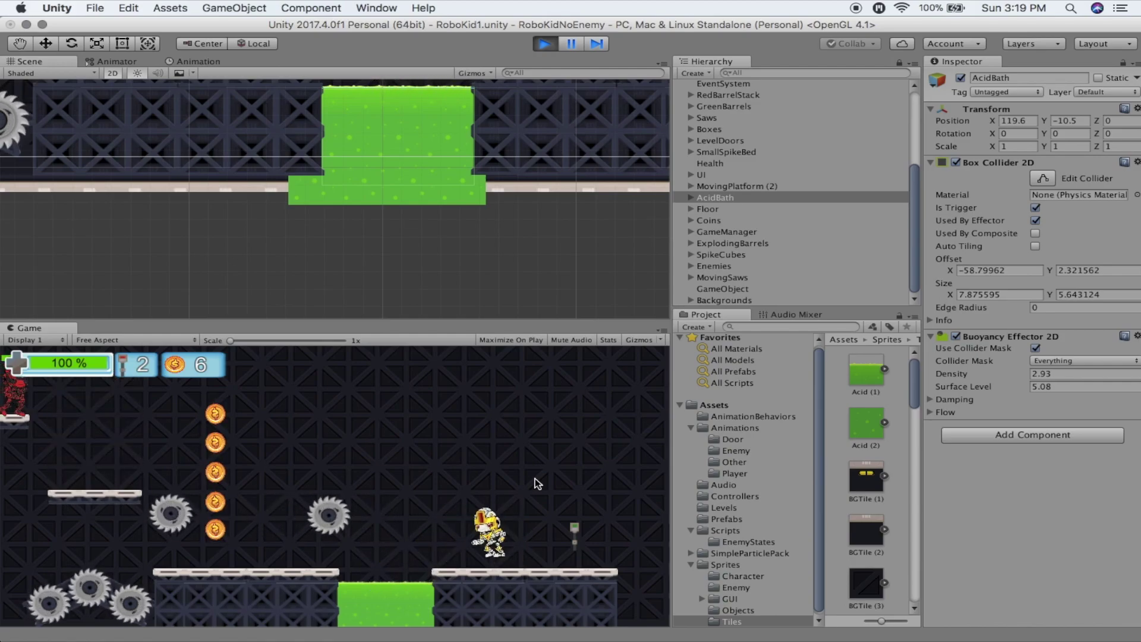
pyautogui.press('space')
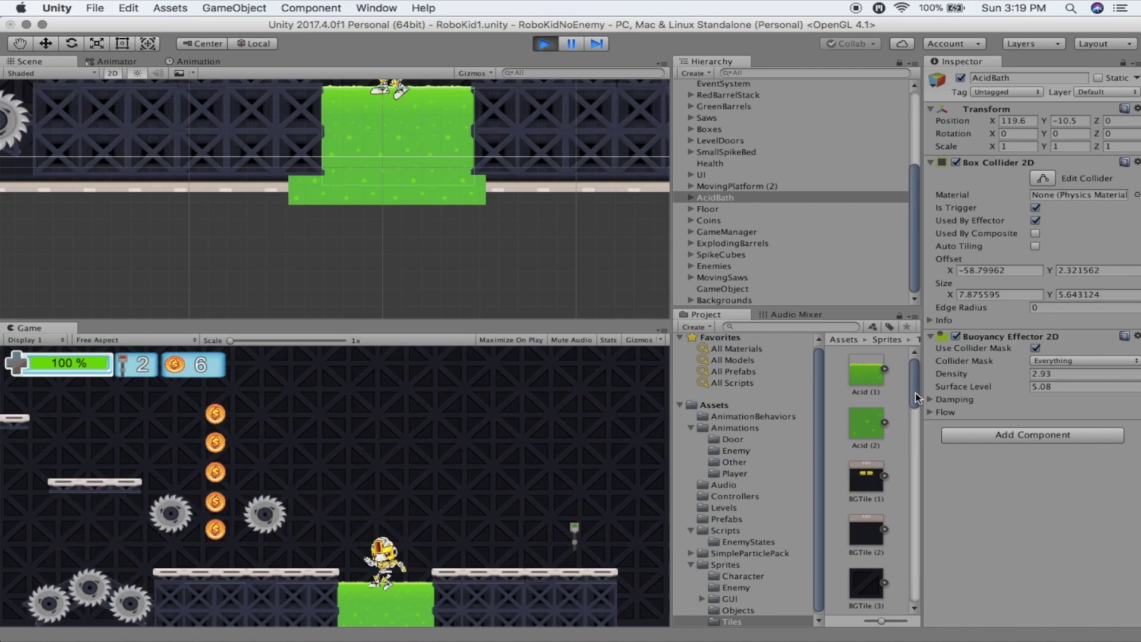
# Lower the Surface Level to 3.35, test the robot jumping in and out of the acid, and stop the game
pyautogui.moveTo(954, 386); pyautogui.dragTo(927, 387)
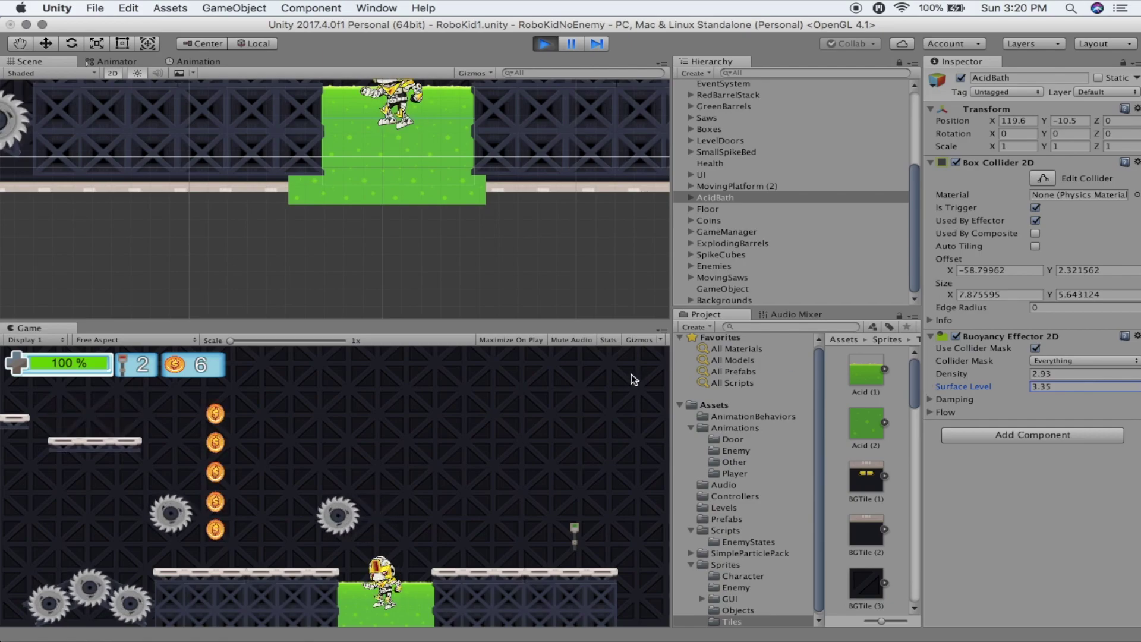
pyautogui.click(470, 497)
pyautogui.press('Right')
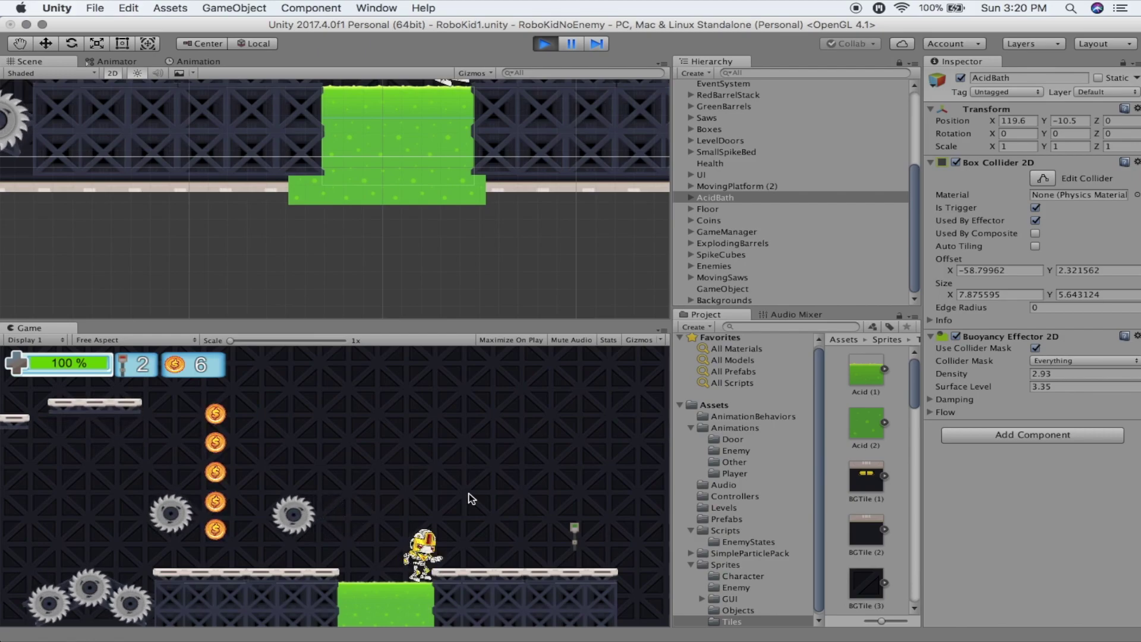
pyautogui.press('Left')
pyautogui.press('Right')
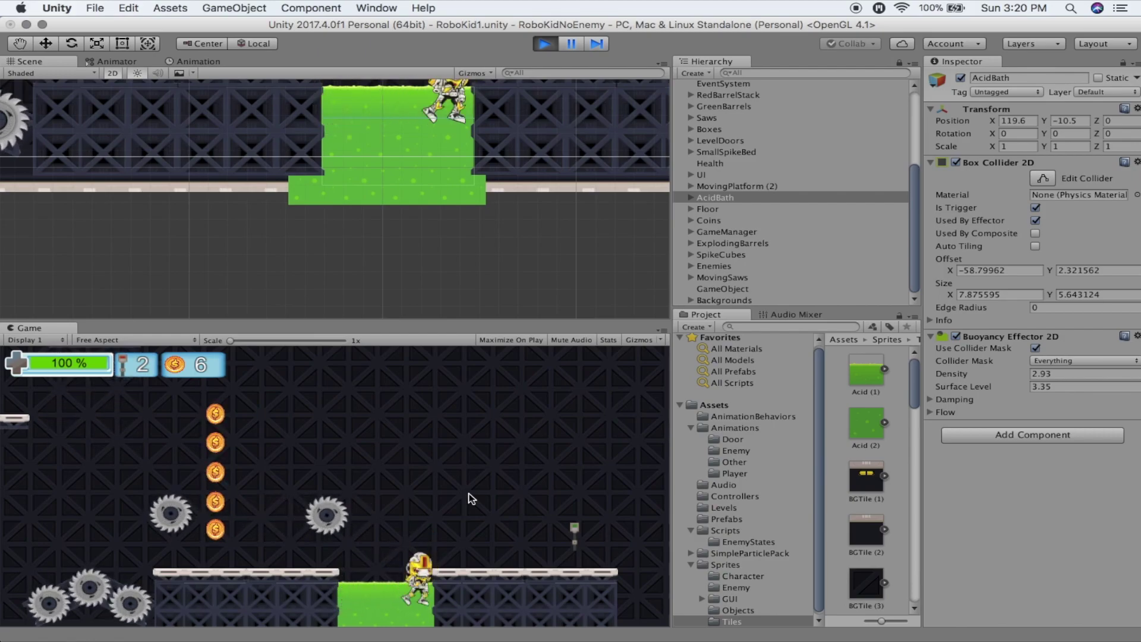
pyautogui.press('space')
pyautogui.press('Left')
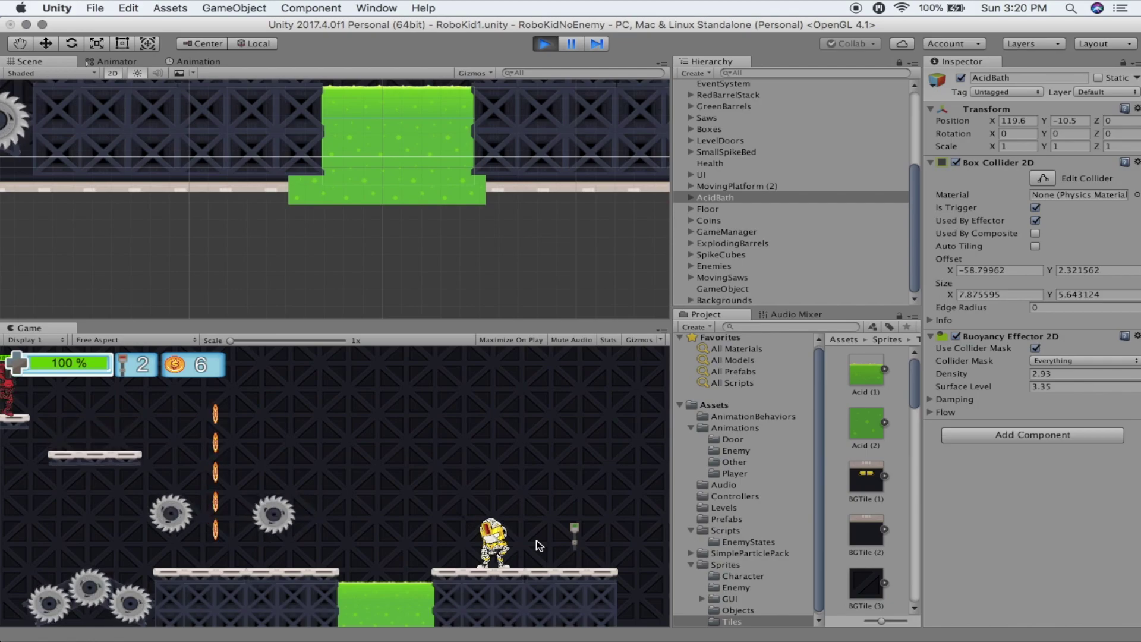
pyautogui.press('Left')
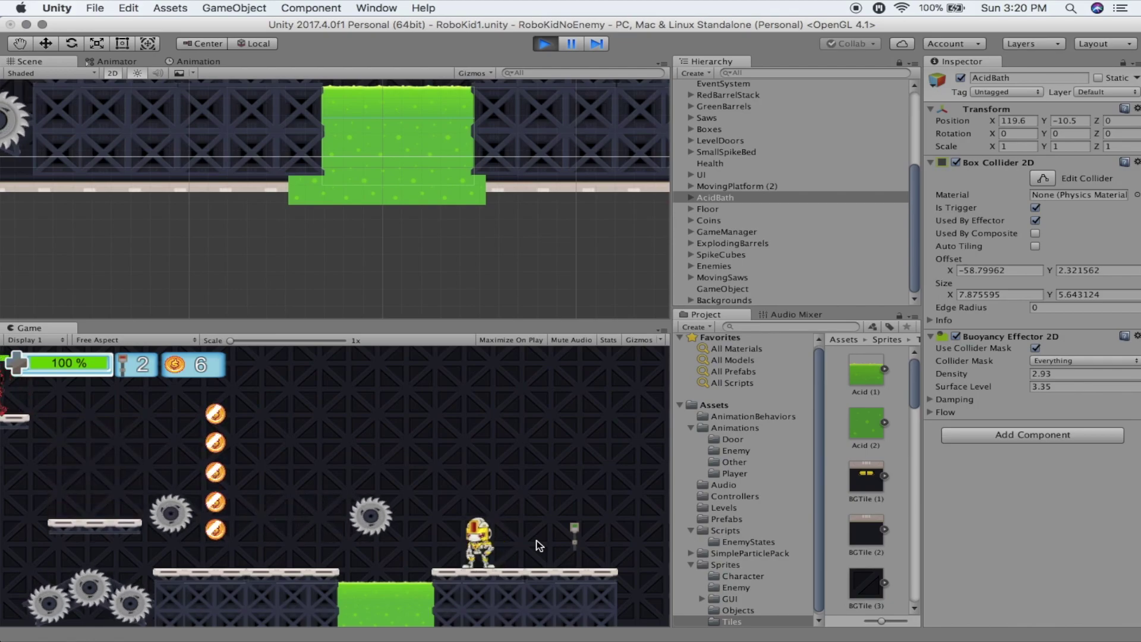
pyautogui.press('Right')
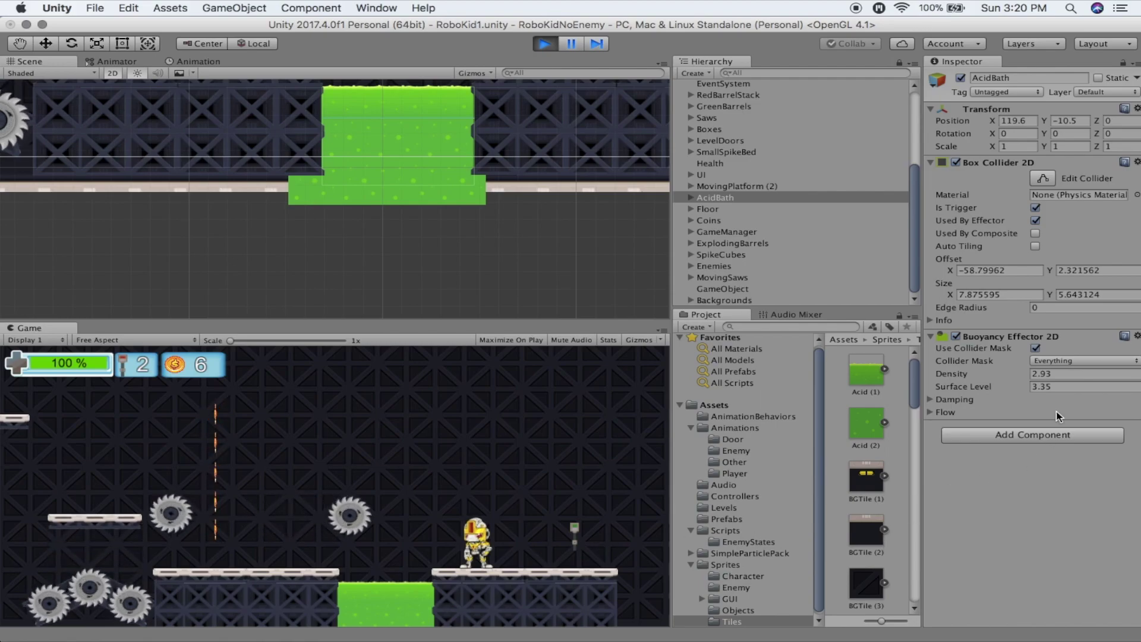
pyautogui.click(544, 45)
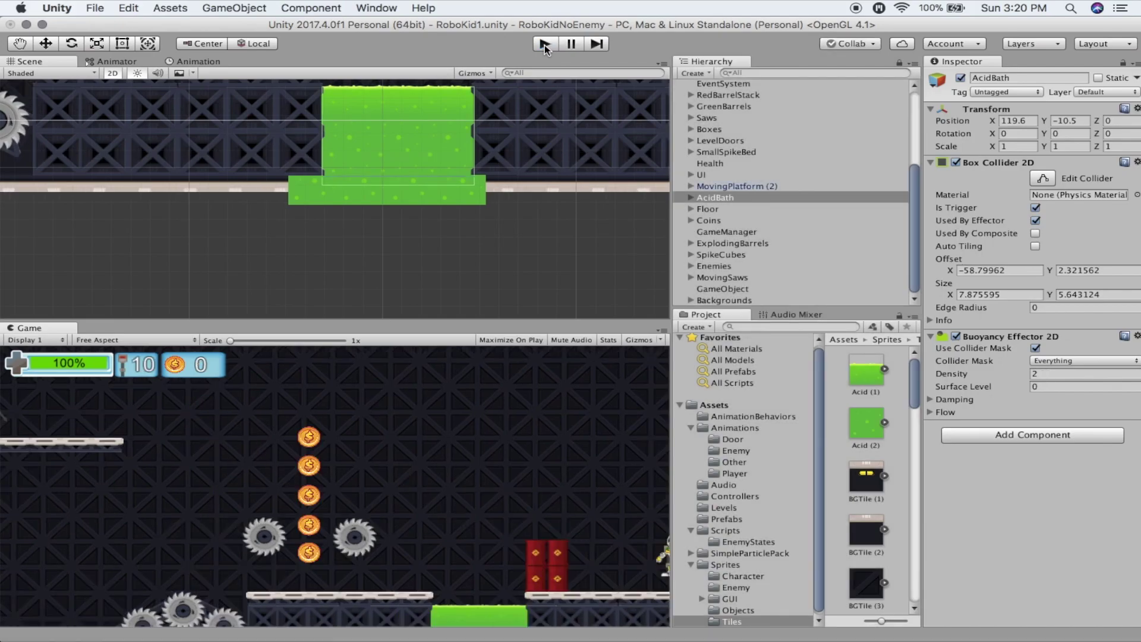
# Set the AcidBath buoyancy effector's Density to 3.29 and its Surface Level to 3.26 outside play mode
pyautogui.click(1049, 375)
pyautogui.moveTo(1025, 373)
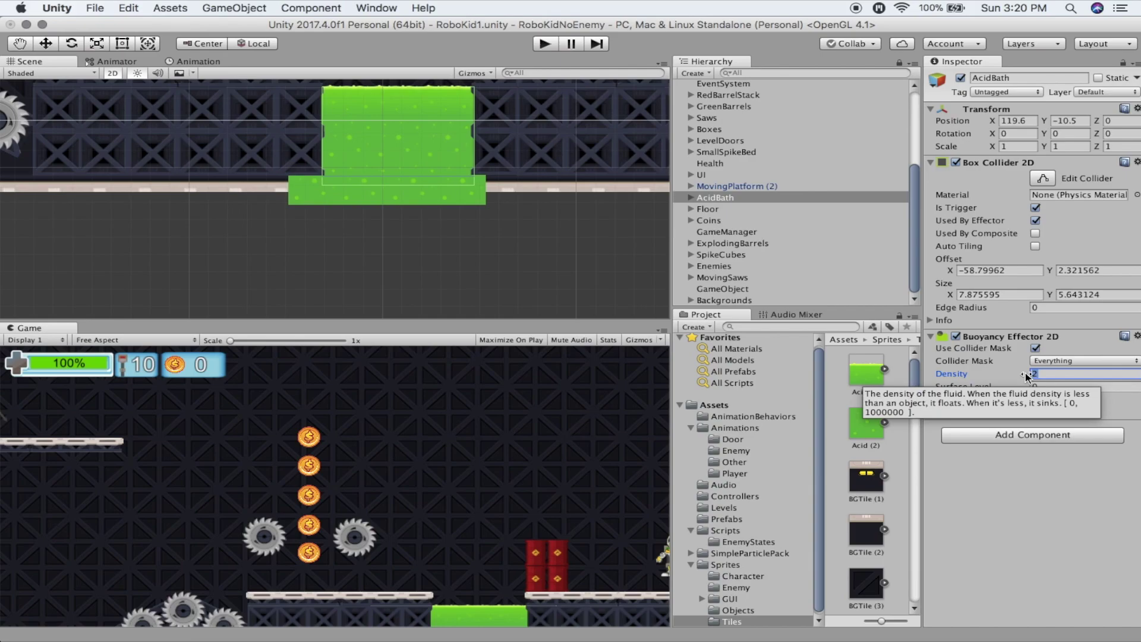
pyautogui.write('3.29')
pyautogui.click(1106, 385)
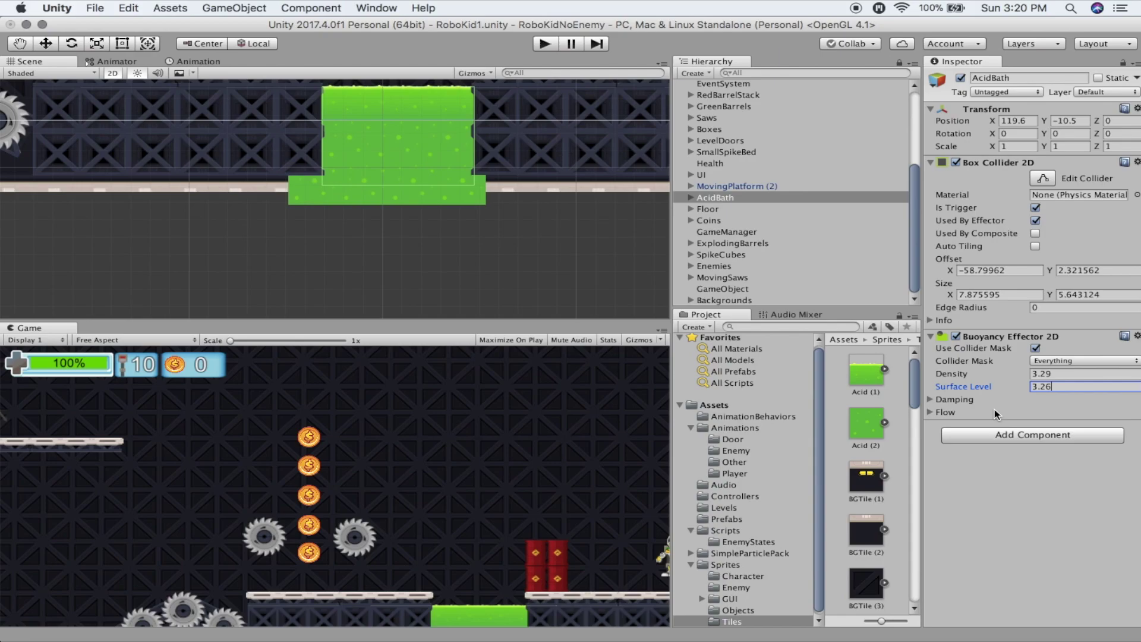
# Set the buoyancy effector's Flow Angle to 90 and Flow Magnitude to 25
pyautogui.click(930, 412)
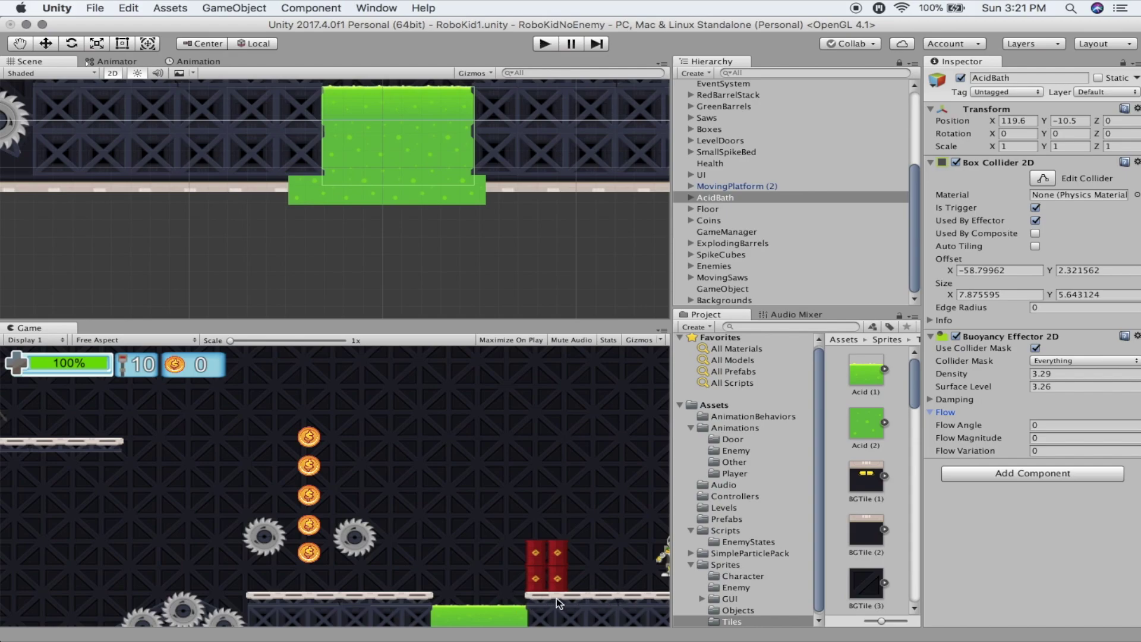
pyautogui.click(1052, 424)
pyautogui.write('90')
pyautogui.click(1034, 439)
pyautogui.write('25')
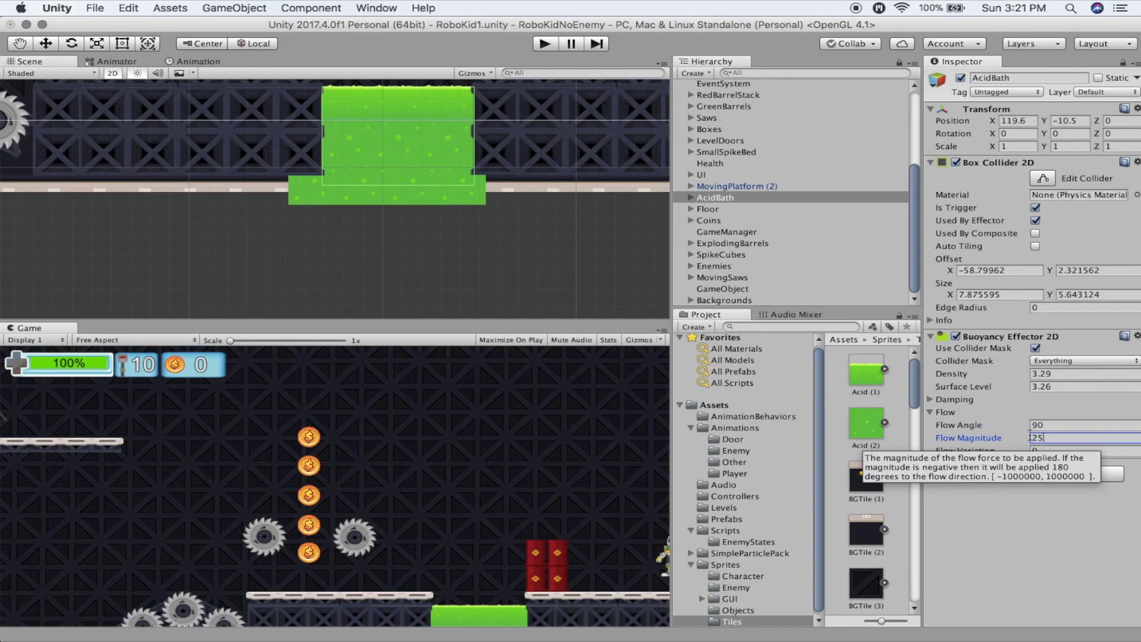
# Run the game again and jump the robot into and out of the acid to test the flow settings
pyautogui.click(543, 44)
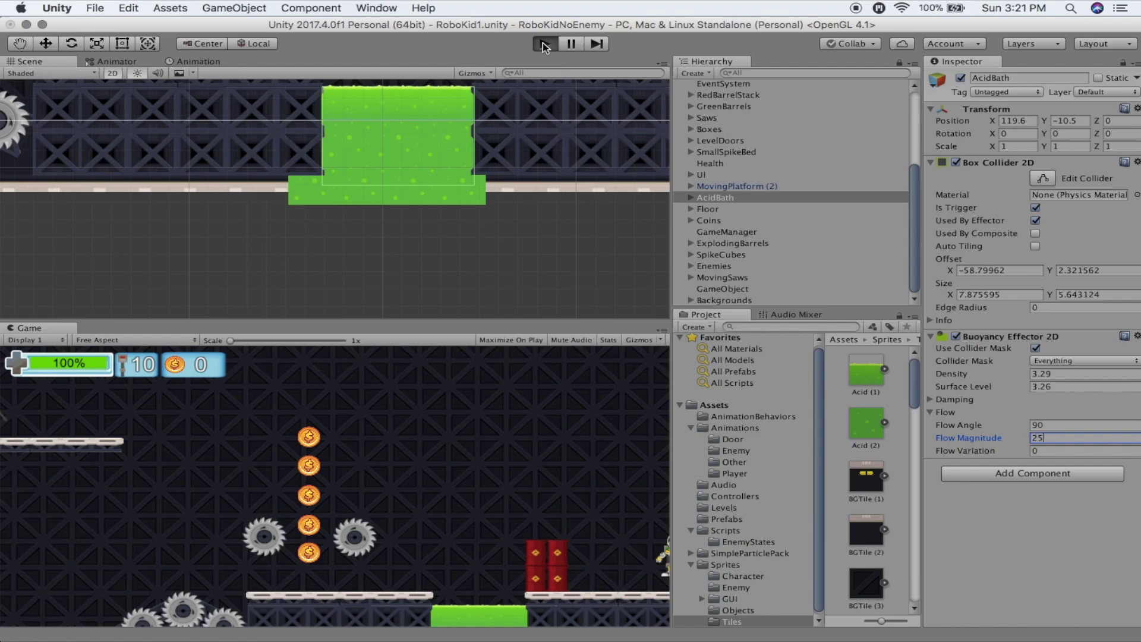
pyautogui.press('Left')
pyautogui.press('space')
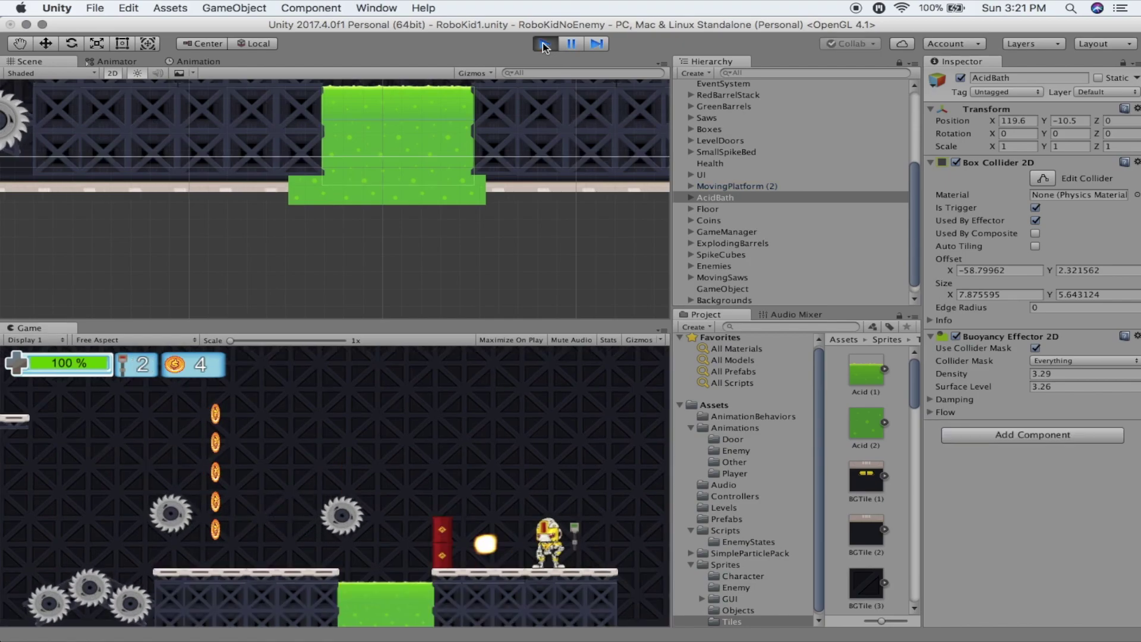
pyautogui.press('Left')
pyautogui.press('space')
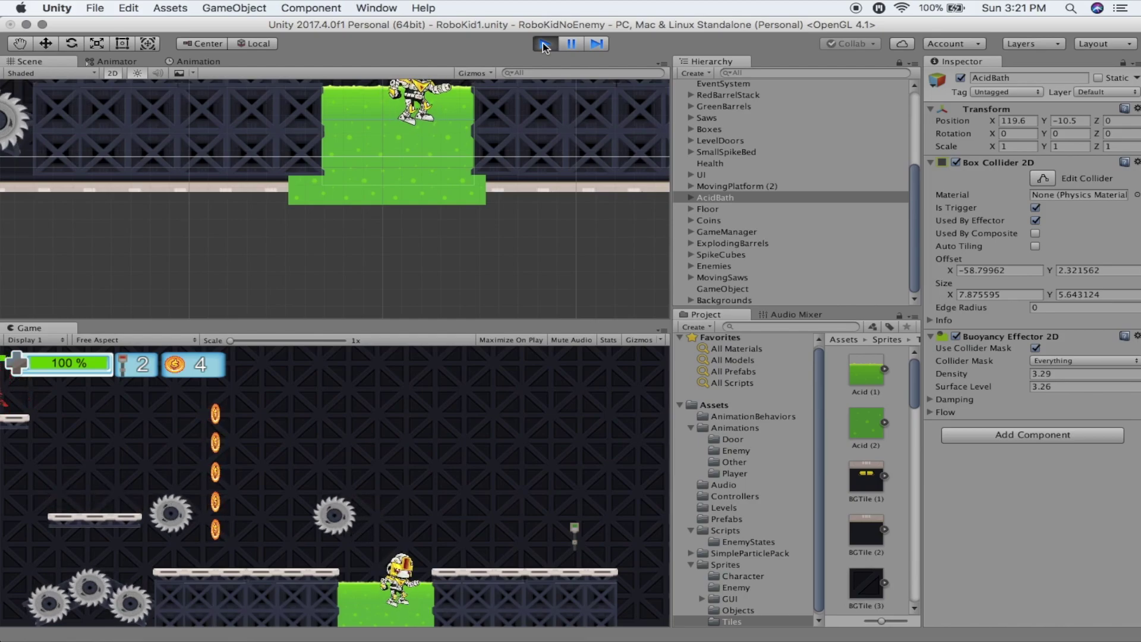
pyautogui.press('Right')
pyautogui.press('space')
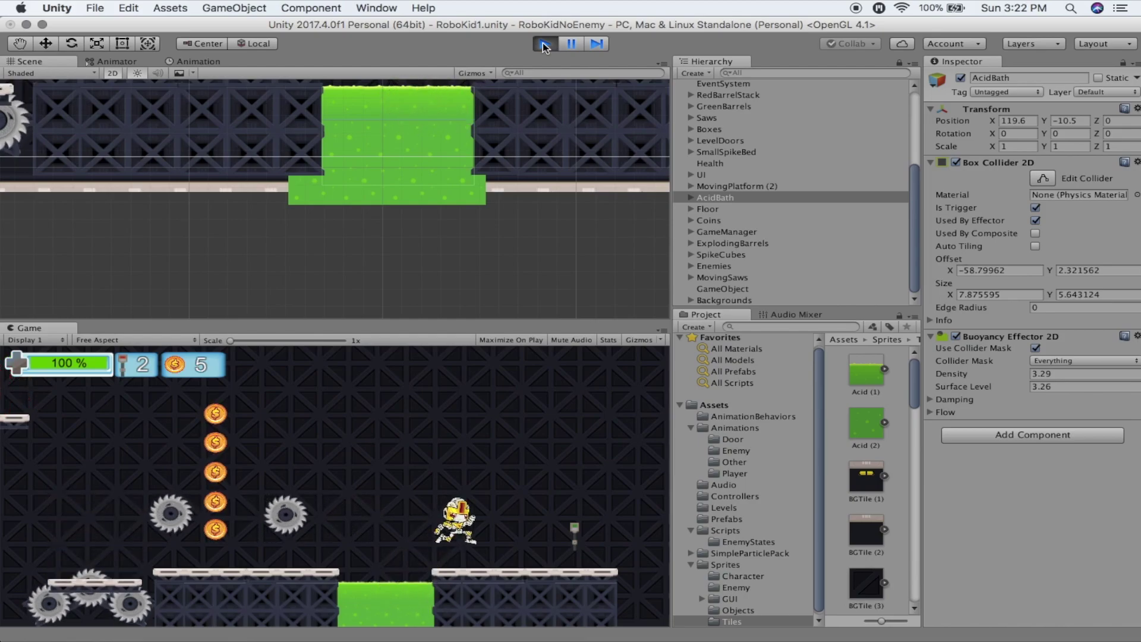
pyautogui.press('Left')
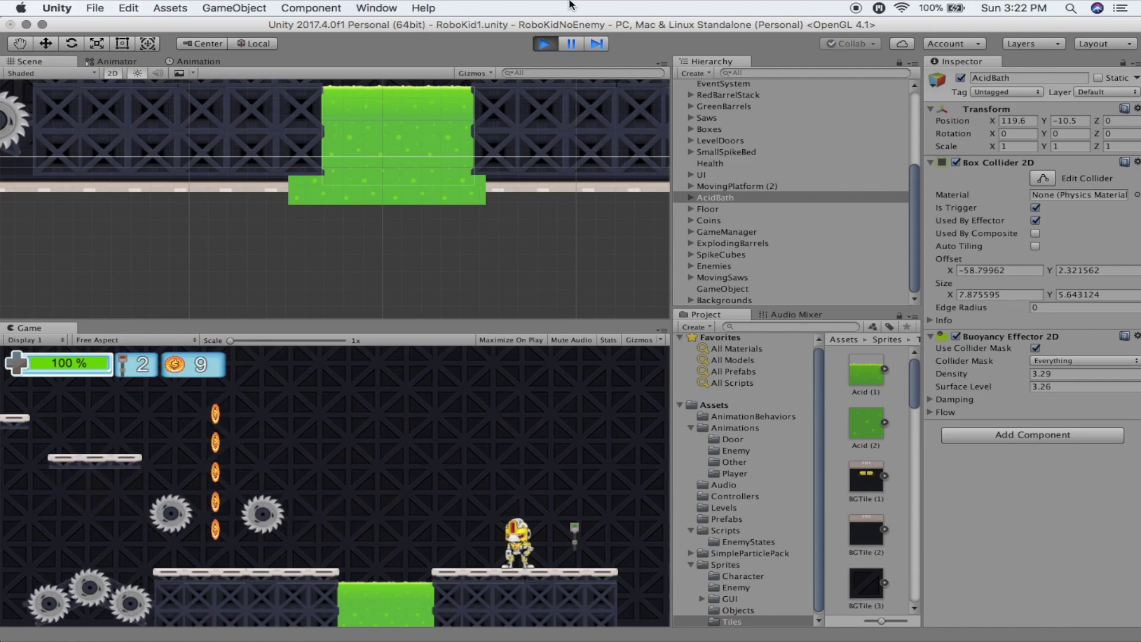
# Set the AcidBath buoyancy effector's Flow Angle to 180 in play mode and move the robot into the acid to test it
pyautogui.click(931, 412)
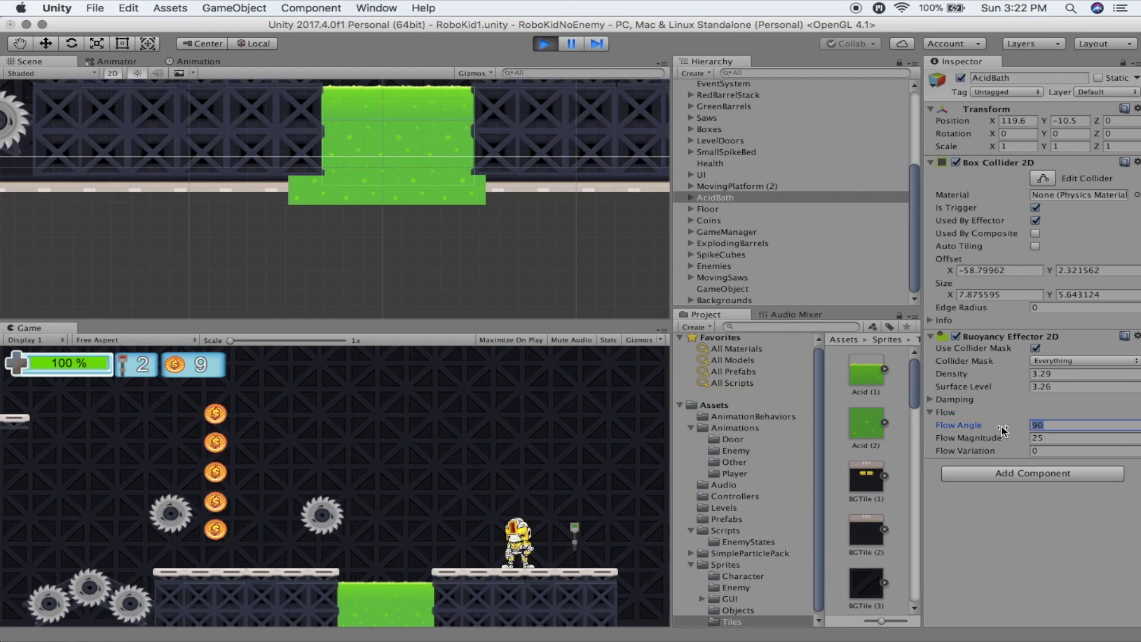
pyautogui.write('180')
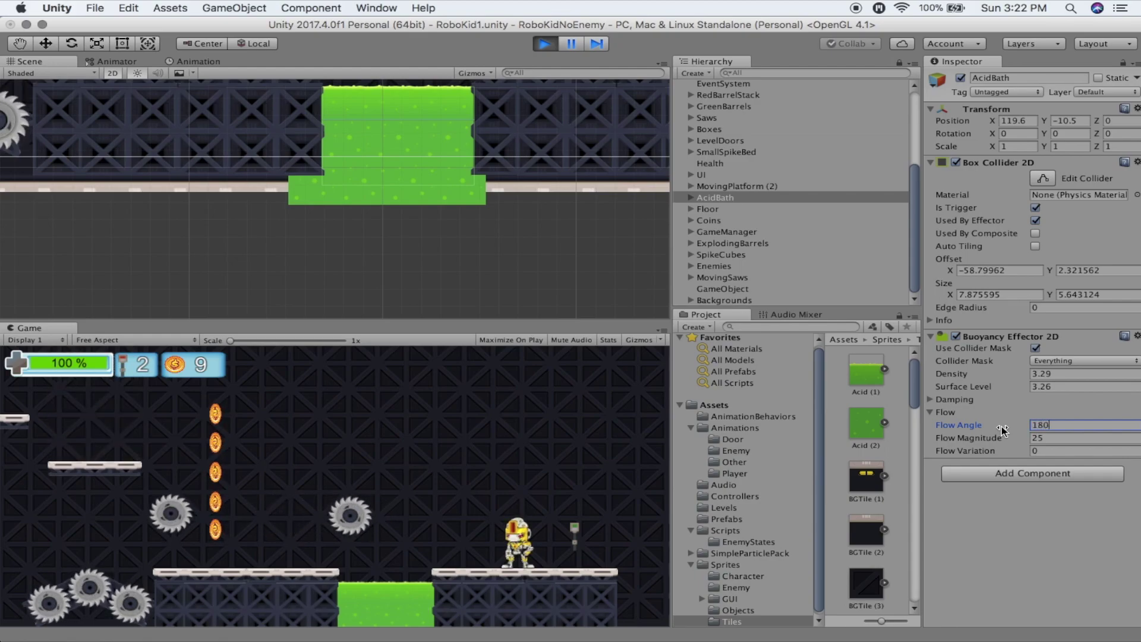
pyautogui.click(646, 484)
pyautogui.press('Left')
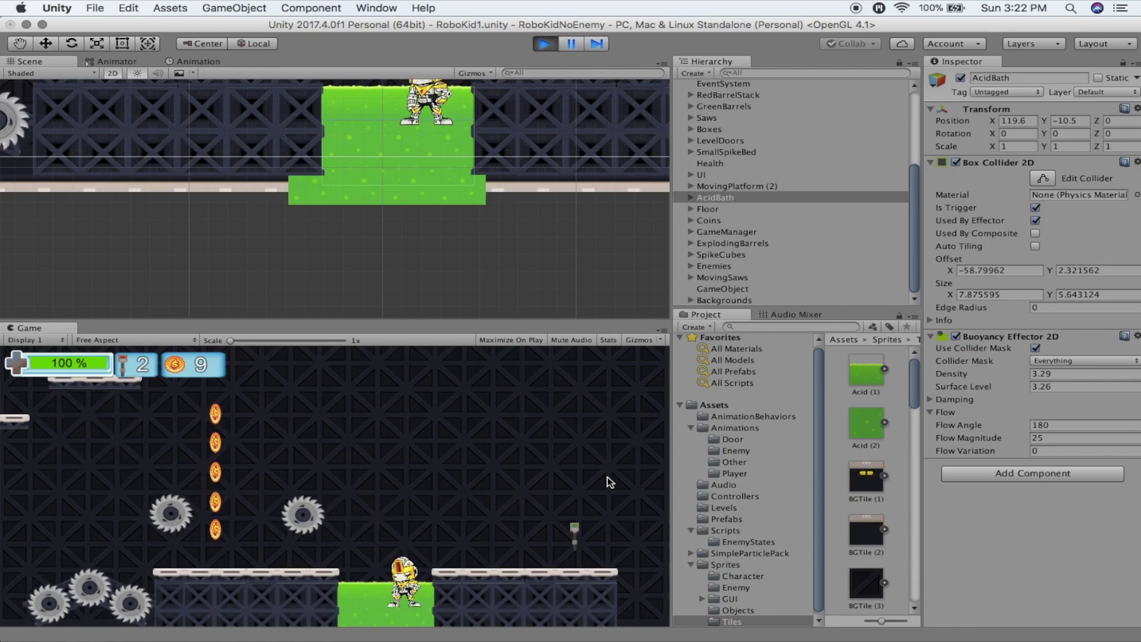
# Raise the Flow Magnitude to 44.55, test the robot's sideways movement in the acid, and stop the game
pyautogui.moveTo(971, 440); pyautogui.dragTo(1140, 441)
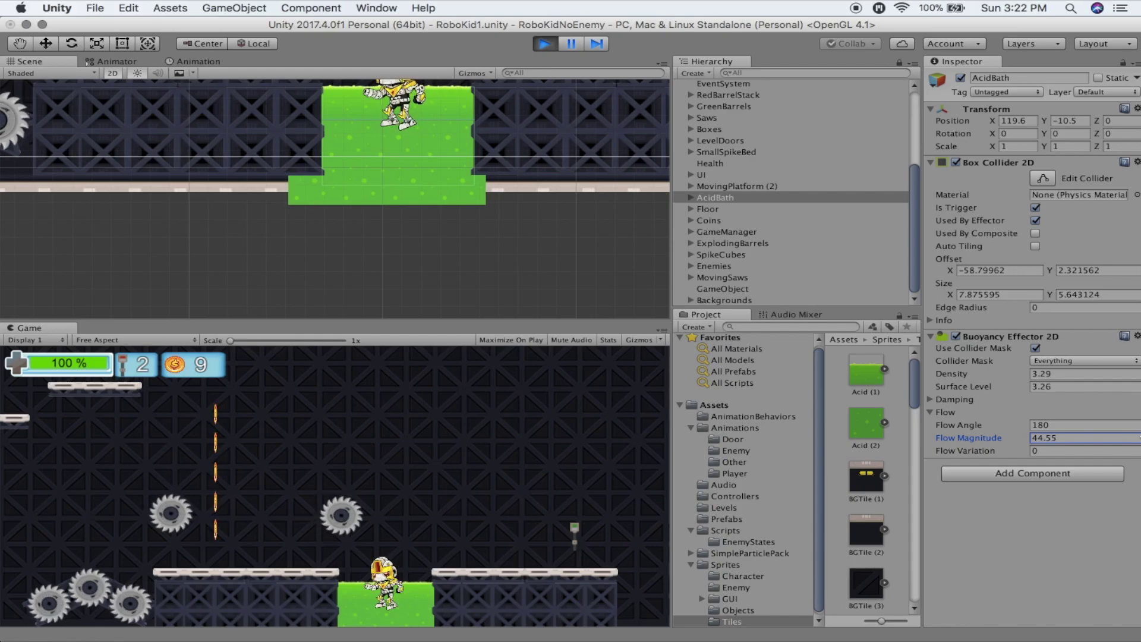
pyautogui.click(639, 470)
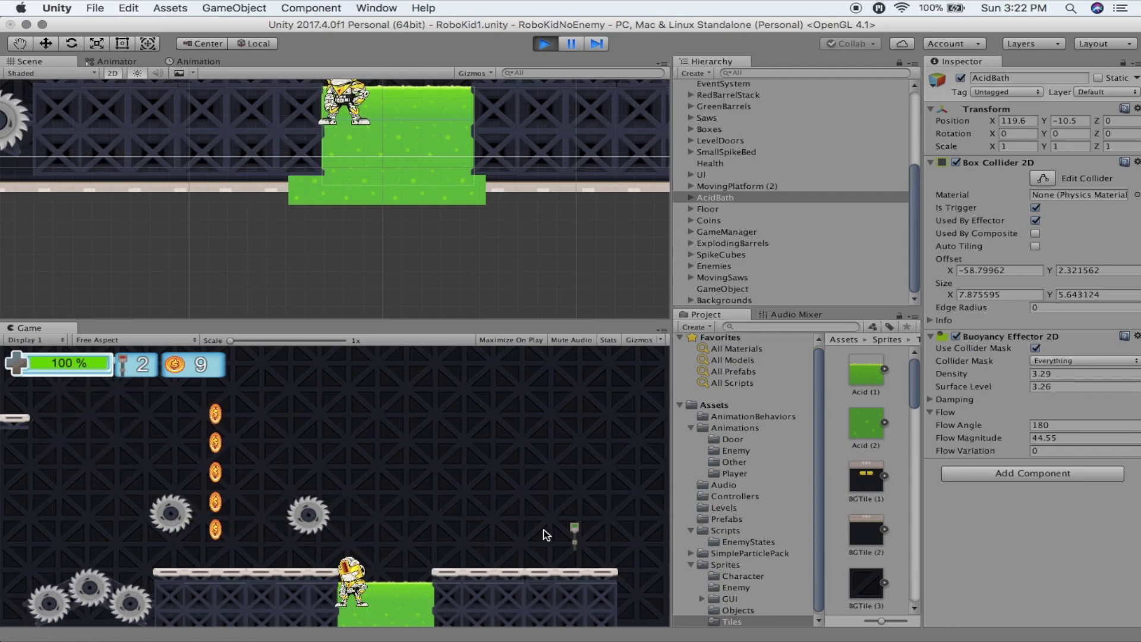
pyautogui.click(545, 45)
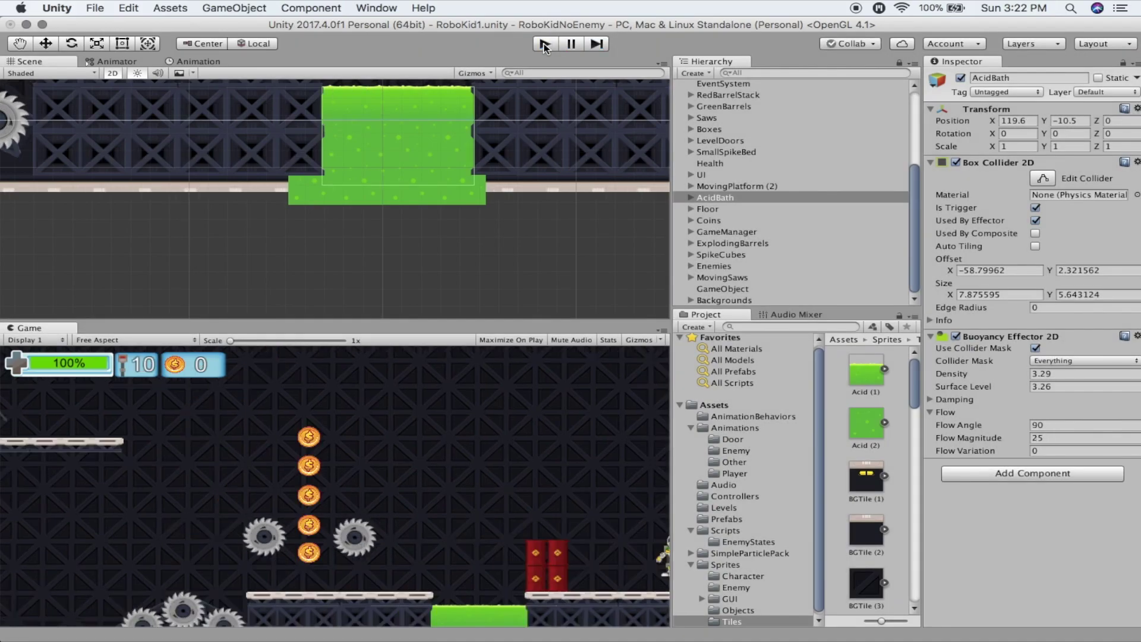
# Select Platform (15) inside BigPlatform (3) beside the acid bath and turn on editing of its box collider
pyautogui.scroll(3, 544, 183)
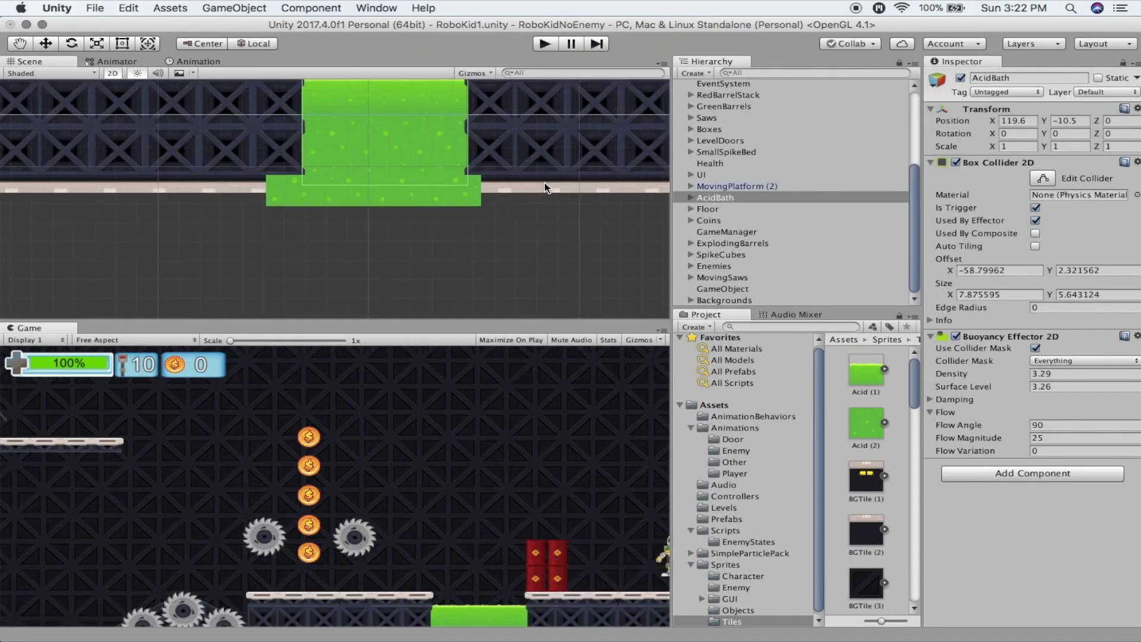
pyautogui.scroll(-5, 544, 183)
pyautogui.moveTo(544, 183); pyautogui.dragTo(546, 183, button='middle')
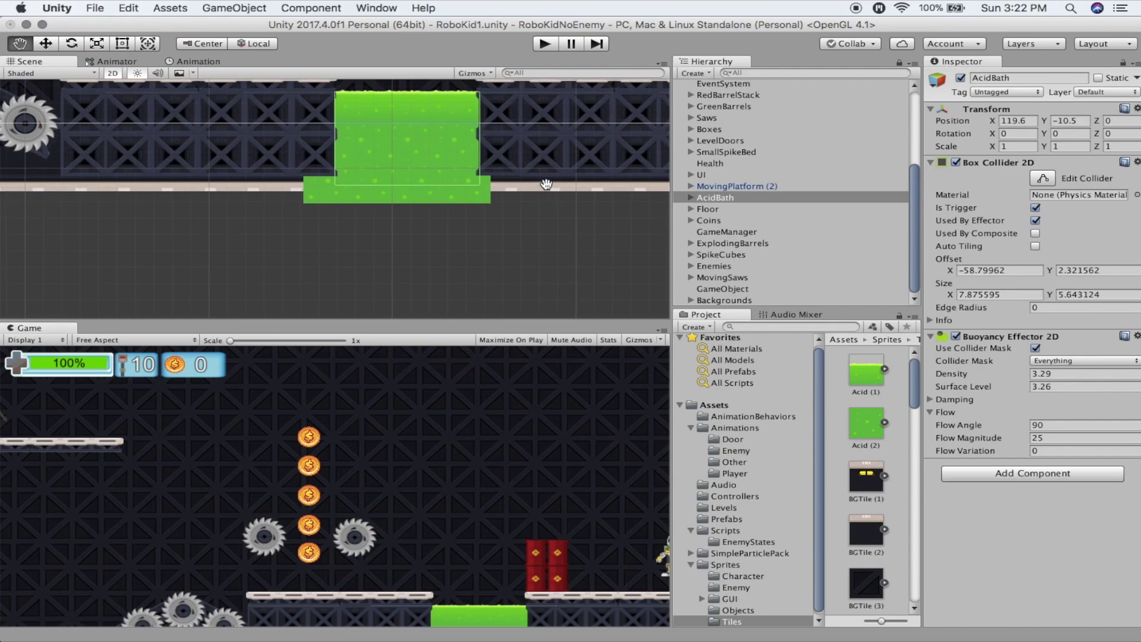
pyautogui.moveTo(542, 181); pyautogui.dragTo(453, 303)
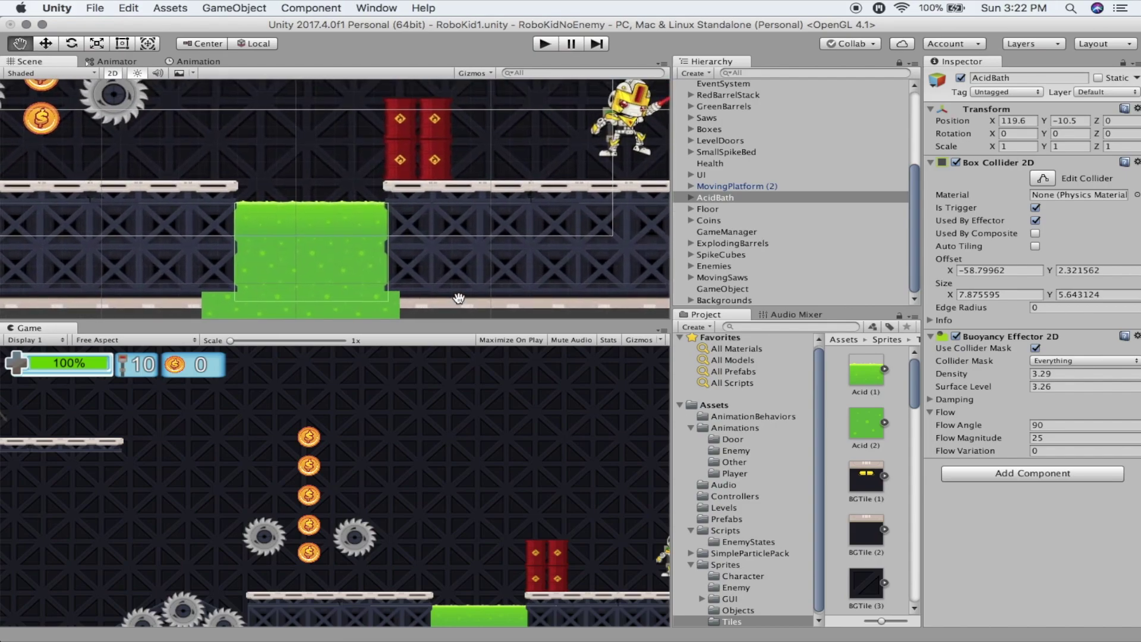
pyautogui.press('w')
pyautogui.click(423, 221)
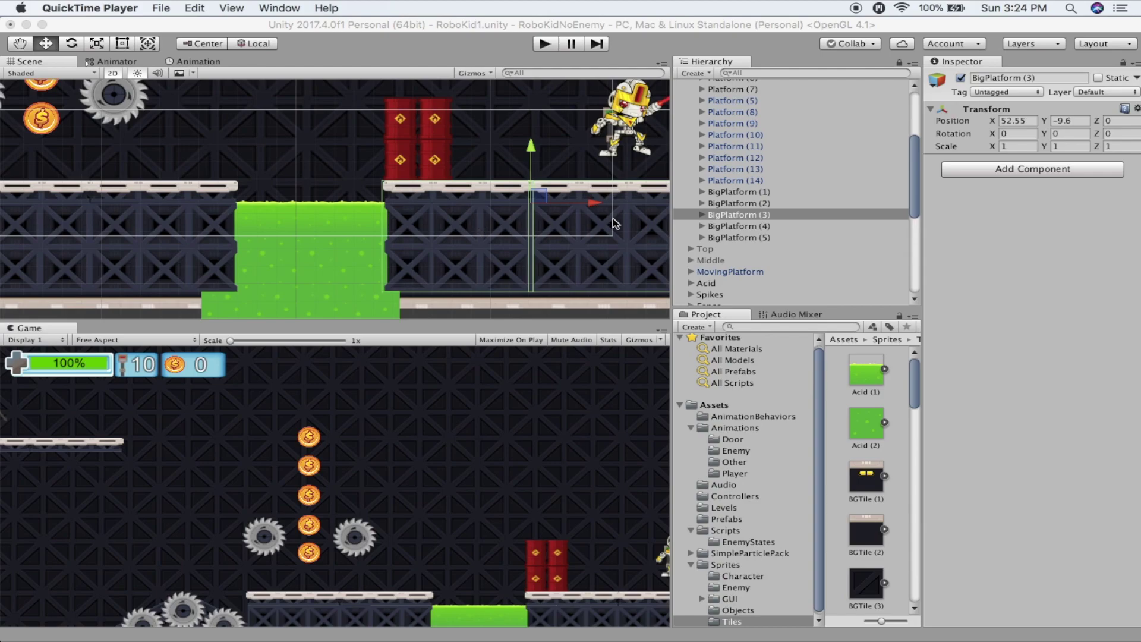
pyautogui.click(701, 215)
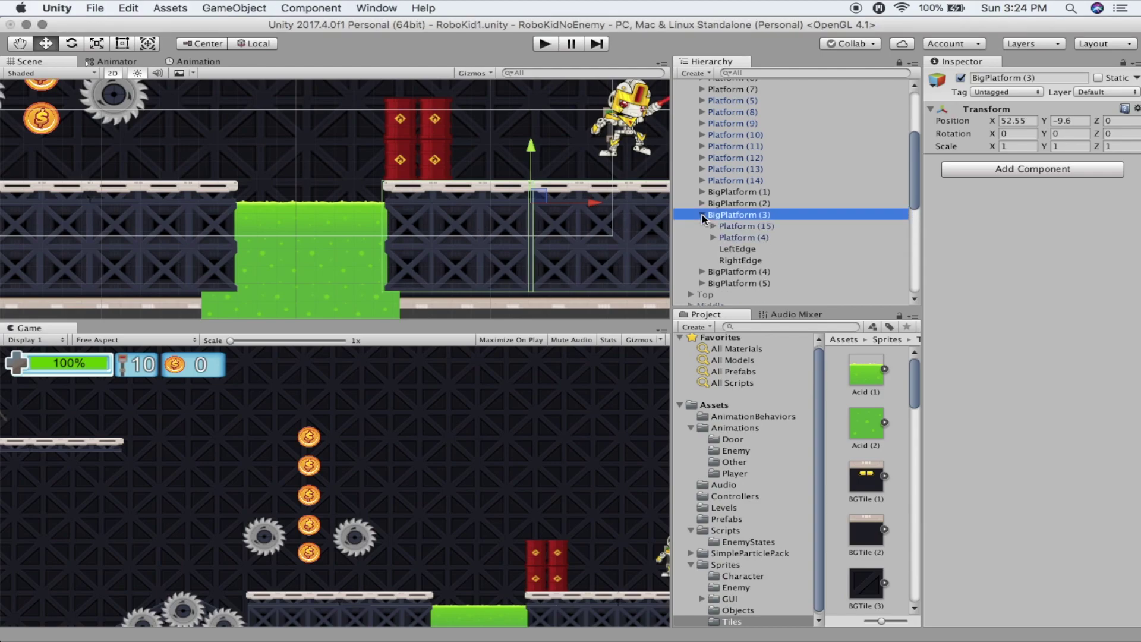
pyautogui.click(735, 228)
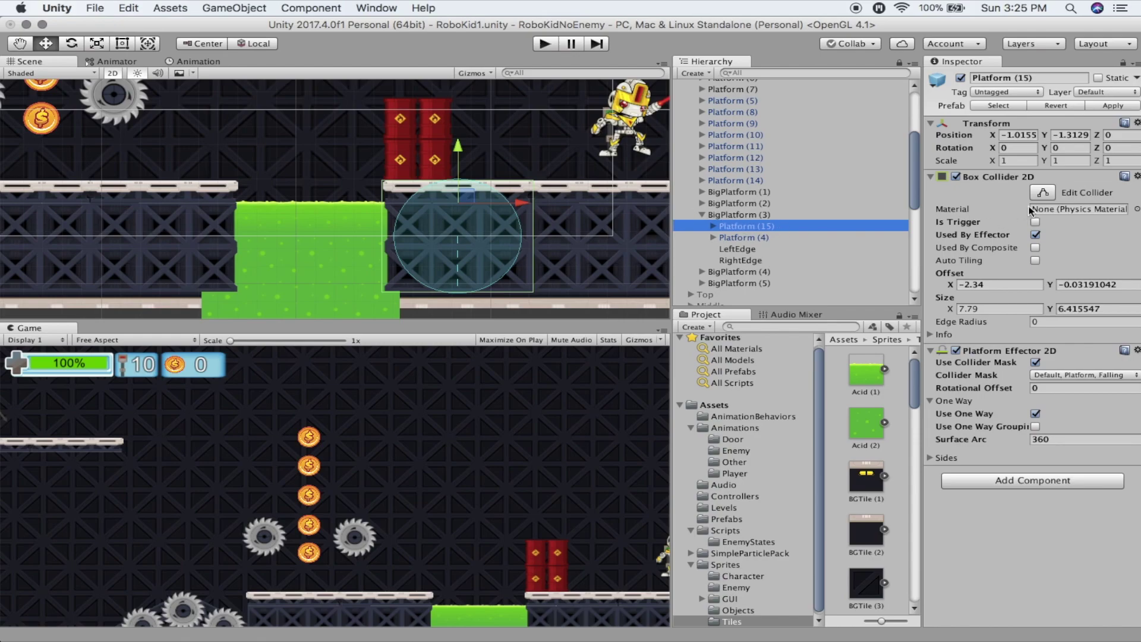
pyautogui.click(1043, 193)
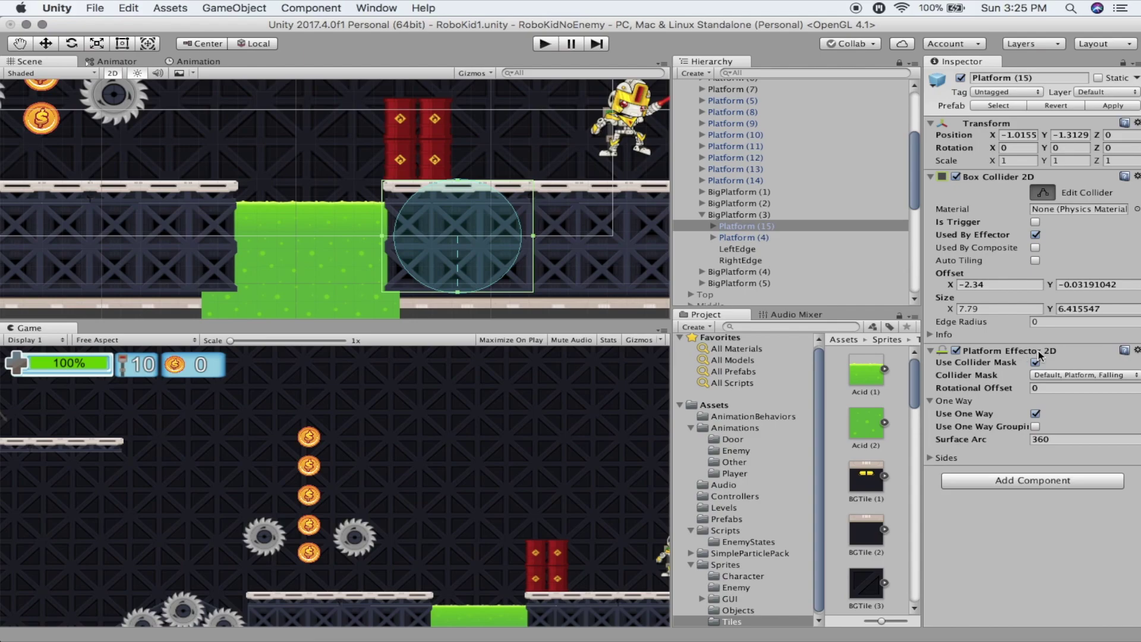
# Try a Surface Arc of 110 on the Platform Effector 2D, restore it to 360, and leave collider editing
pyautogui.click(1060, 440)
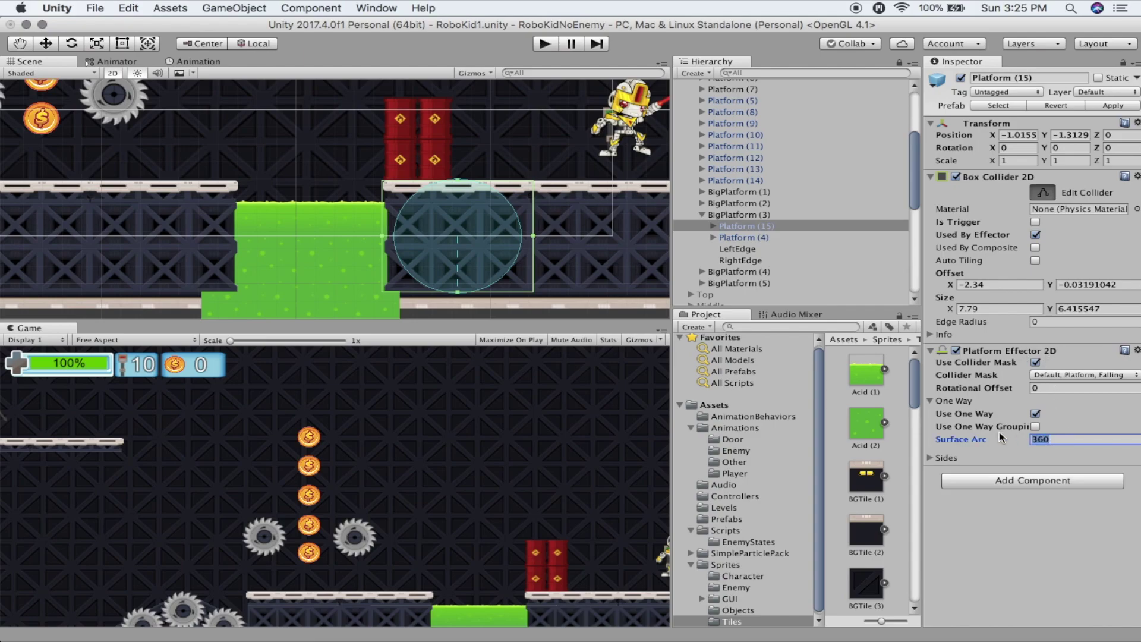
pyautogui.write('110')
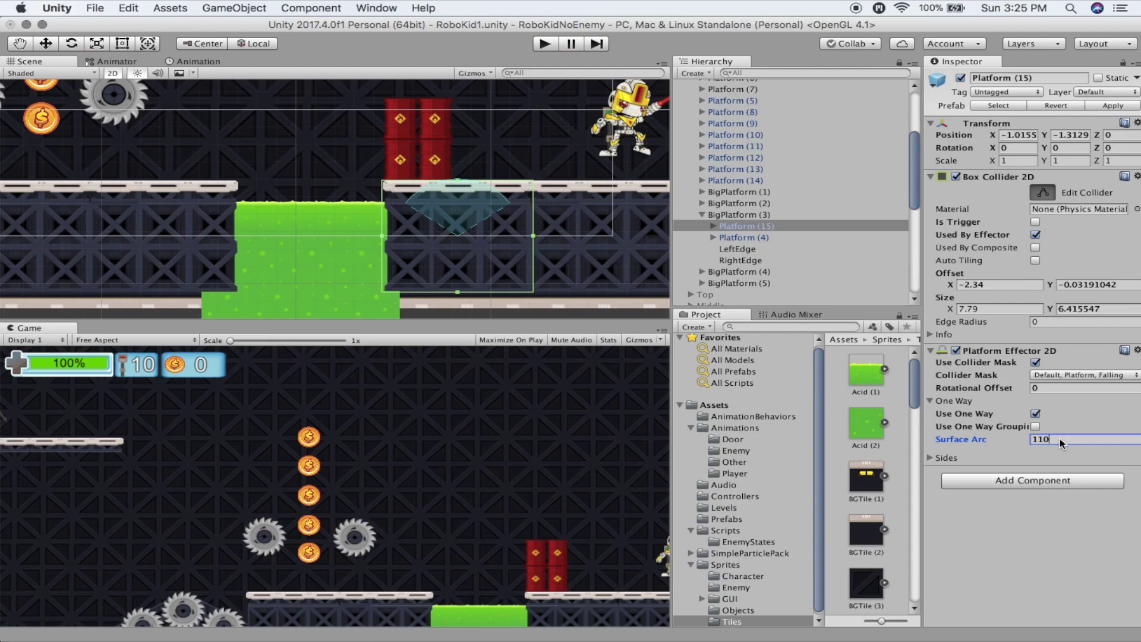
pyautogui.click(991, 440)
pyautogui.write('3')
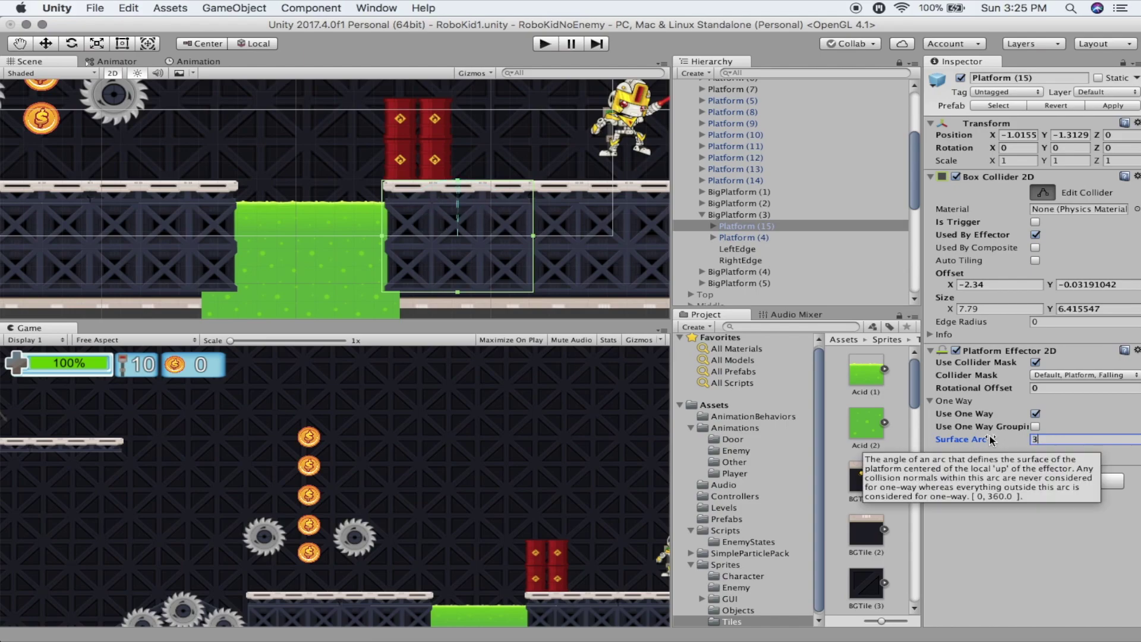
pyautogui.write('60')
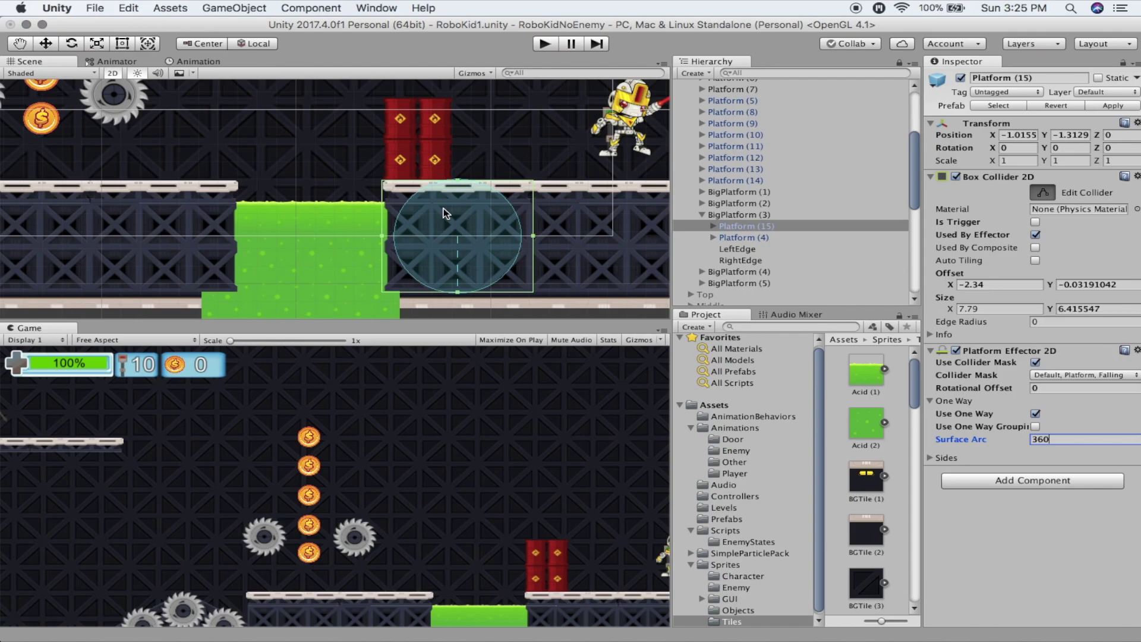
pyautogui.click(1044, 194)
# Run the game and shoot the red barrels standing beside the acid bath
pyautogui.click(550, 49)
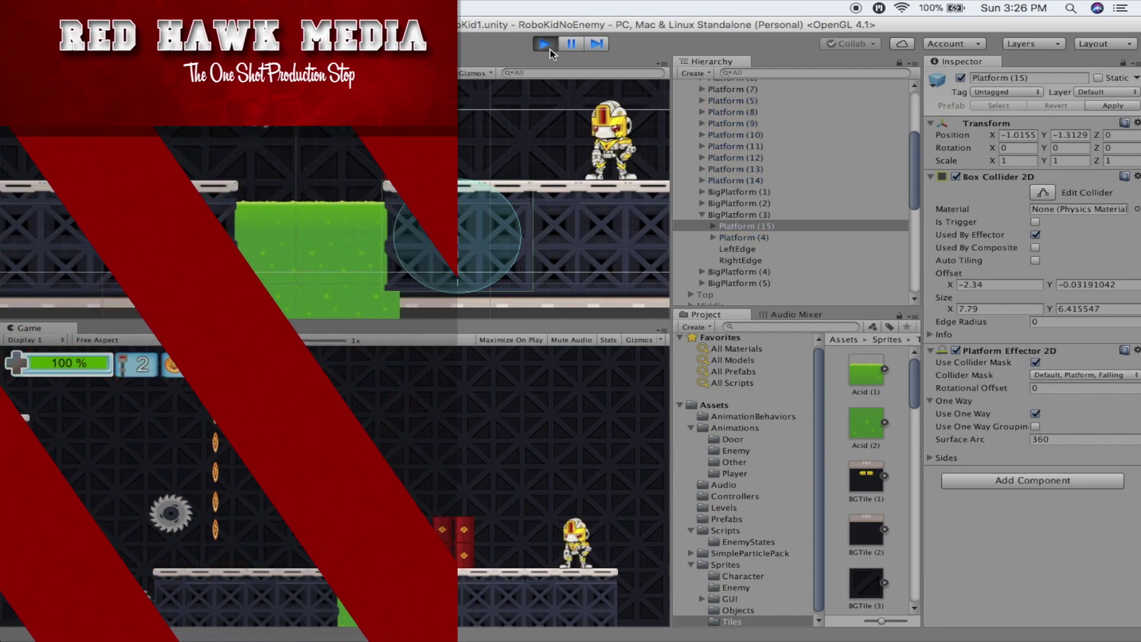
pyautogui.press('Left')
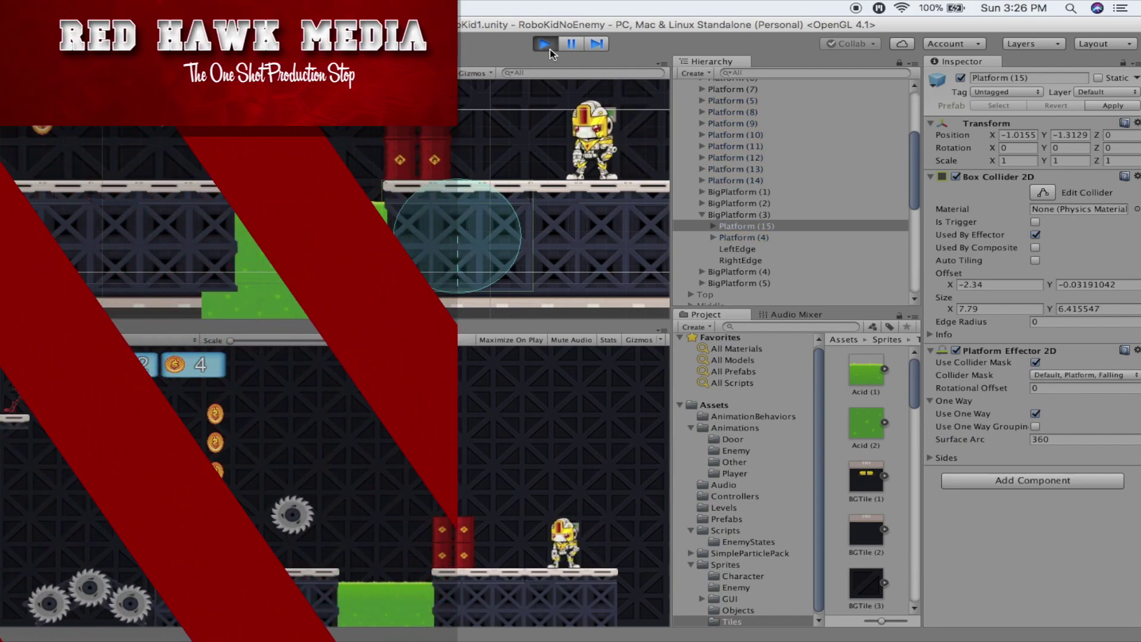
pyautogui.press('ctrl')
pyautogui.press('ctrl')
pyautogui.press('ctrl')
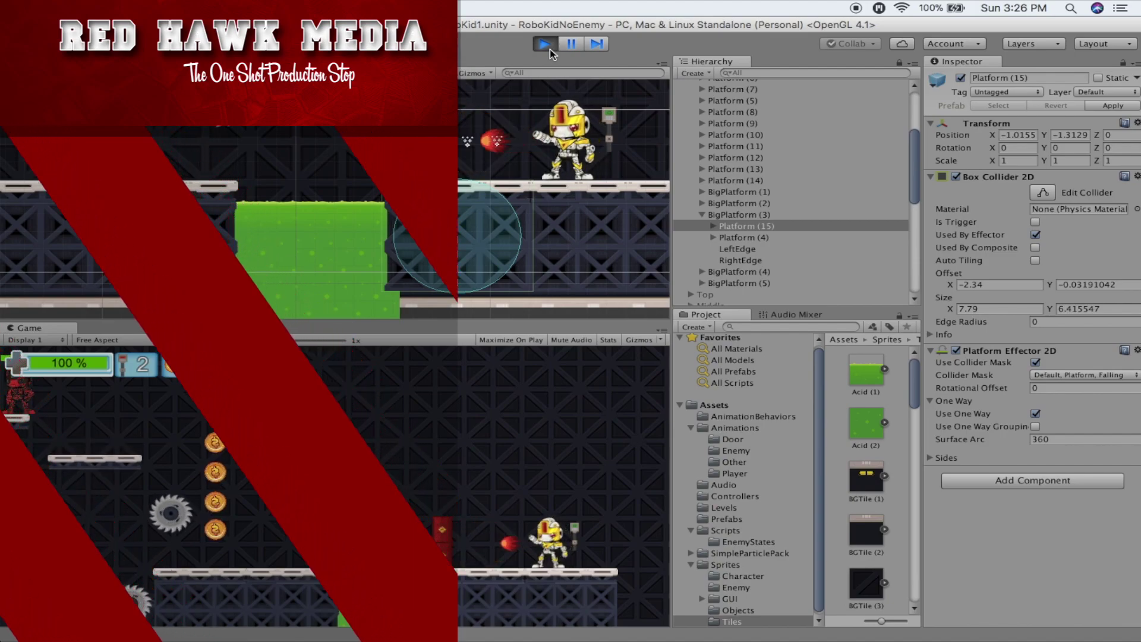
# Walk and jump the robot into the acid bath and steer it back toward the neighbouring platform to test the buoyancy
pyautogui.press('Right')
pyautogui.press('Left')
pyautogui.press('Left')
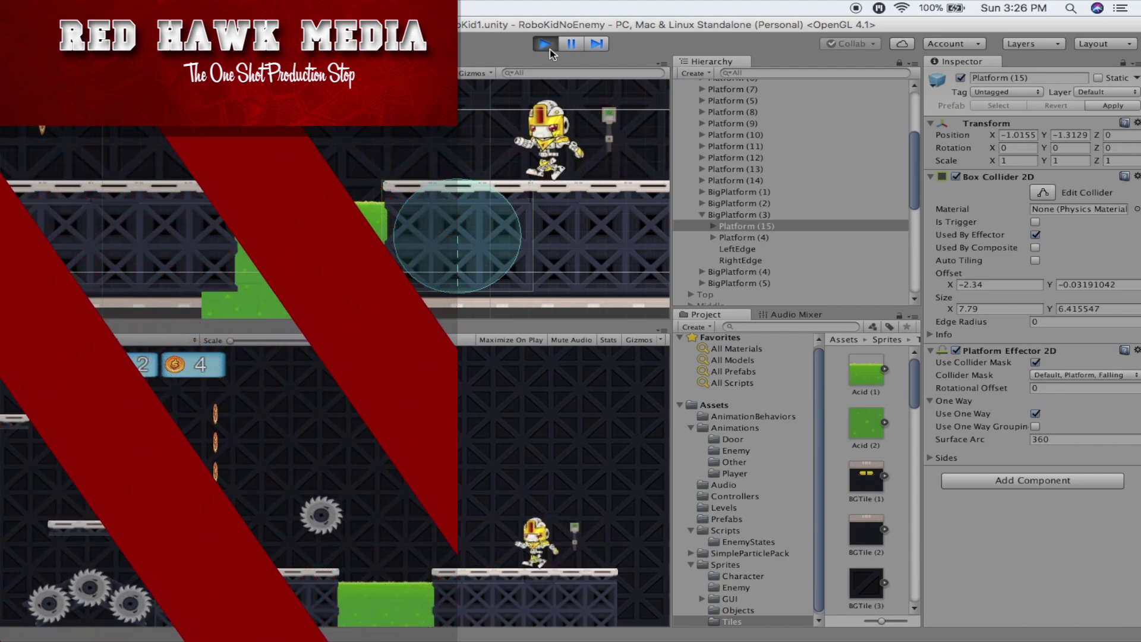
pyautogui.press('Right')
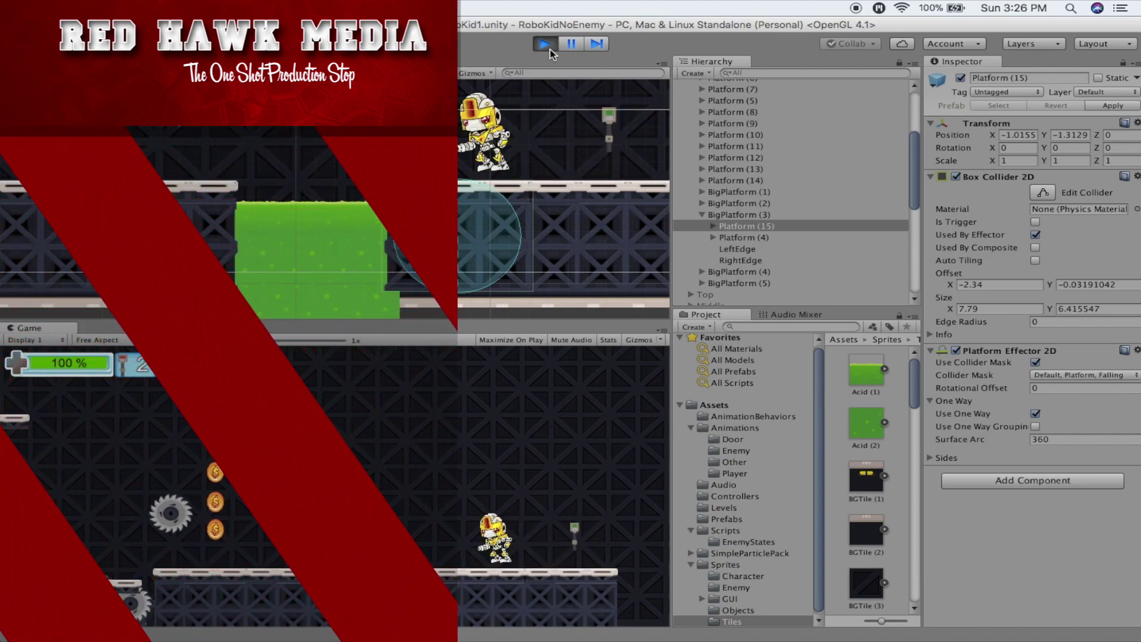
pyautogui.press('Left')
pyautogui.press('space')
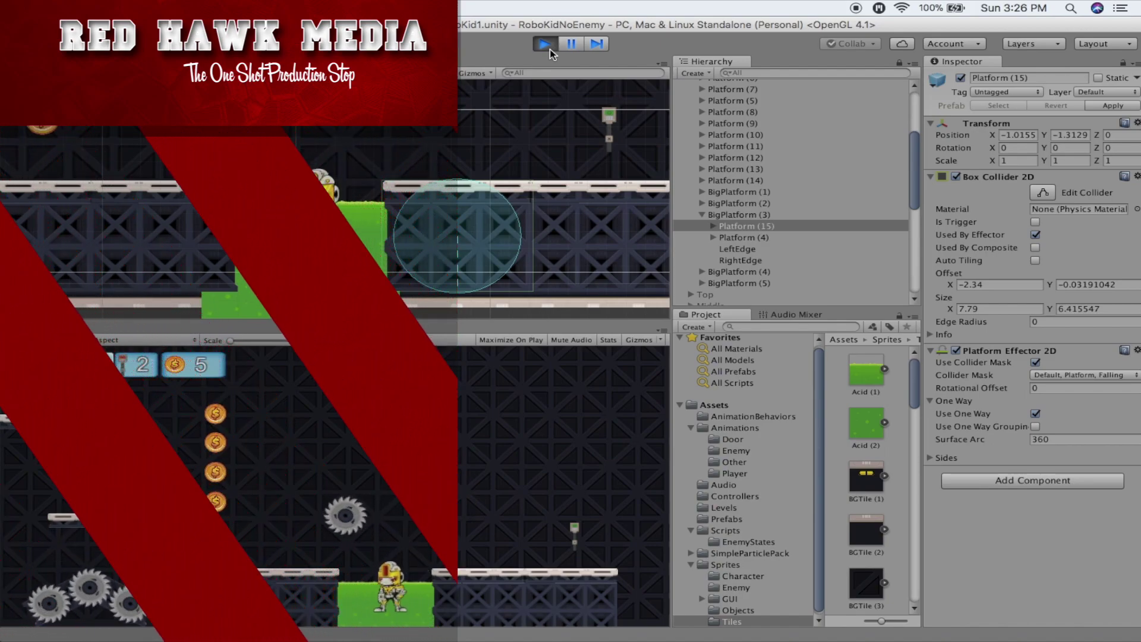
pyautogui.press('Right')
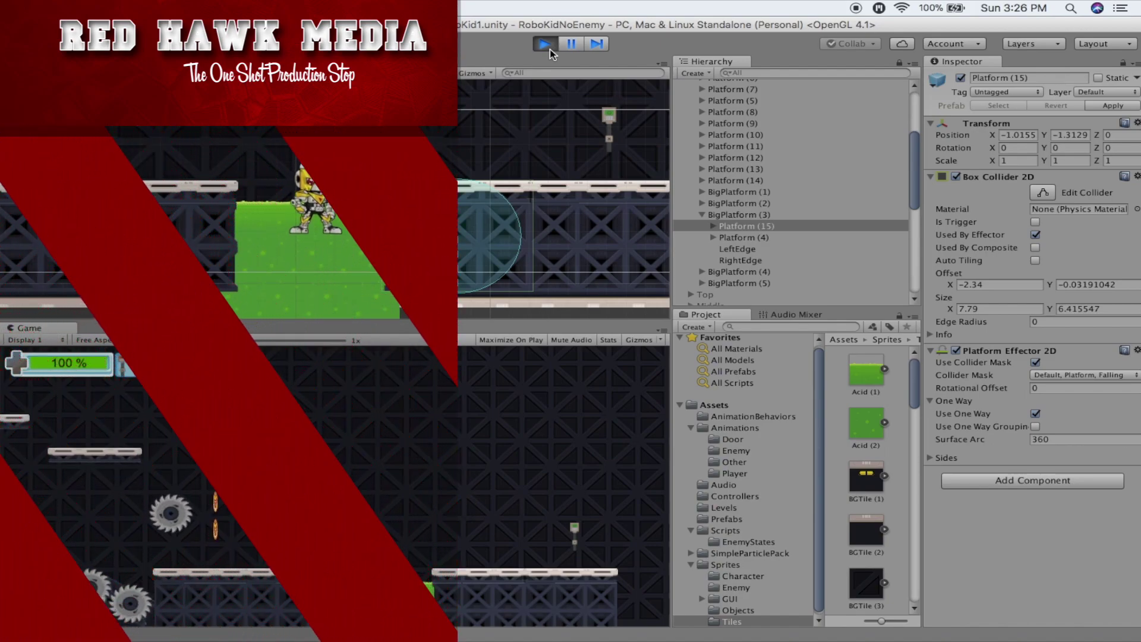